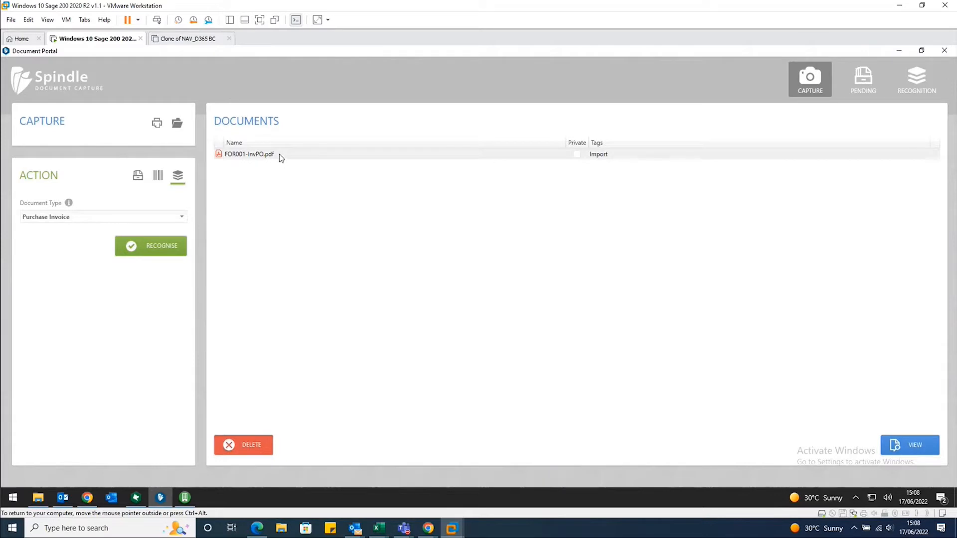
Submit FOR001-InvPO.pdf for recognition as a Purchase Invoice and reopen the file capture and recognise options
{"action": "left_click", "coordinate": [152, 247]}
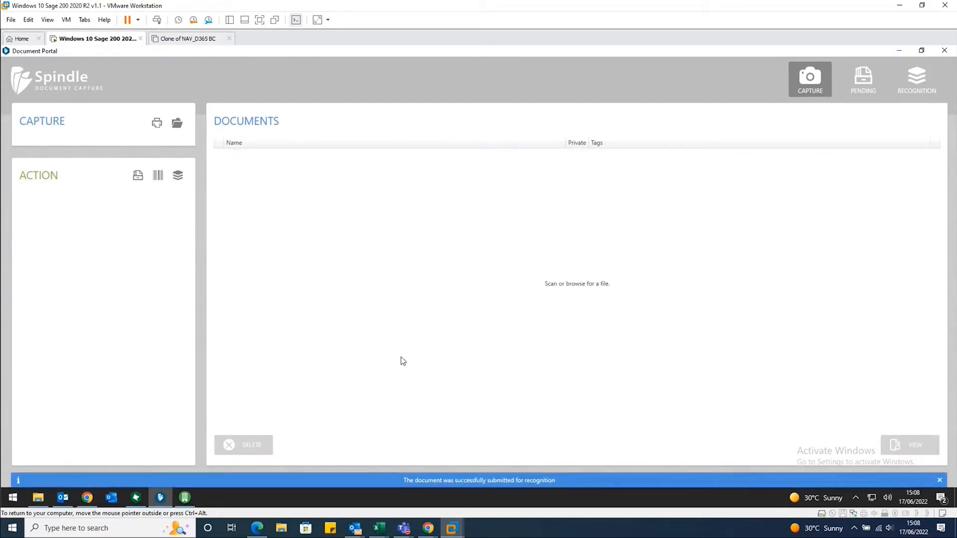
{"action": "left_click", "coordinate": [177, 176]}
{"action": "left_click", "coordinate": [172, 128]}
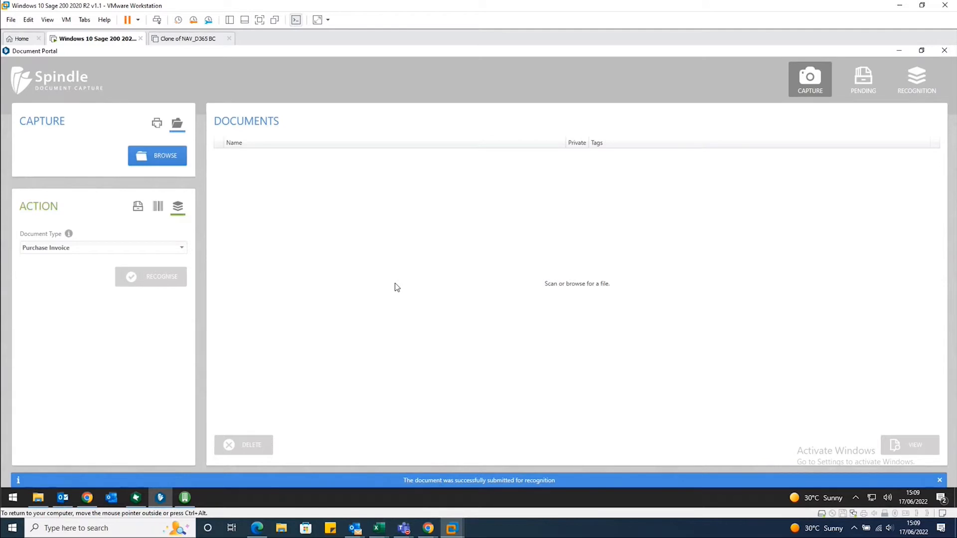
Open the list of recognition documents and examine the status of recently uploaded FOR001 and HBN001 purchase invoices
{"action": "left_click", "coordinate": [919, 88]}
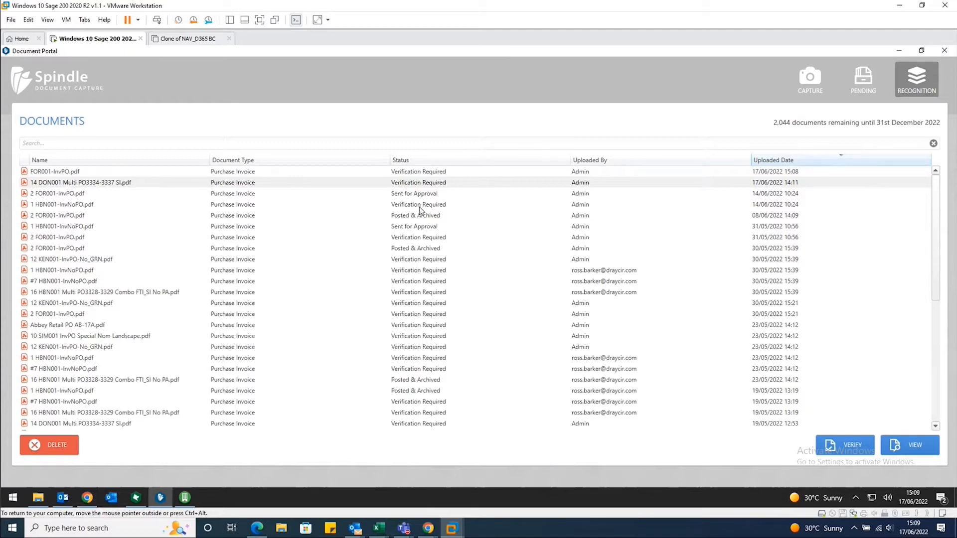
{"action": "left_click", "coordinate": [421, 219]}
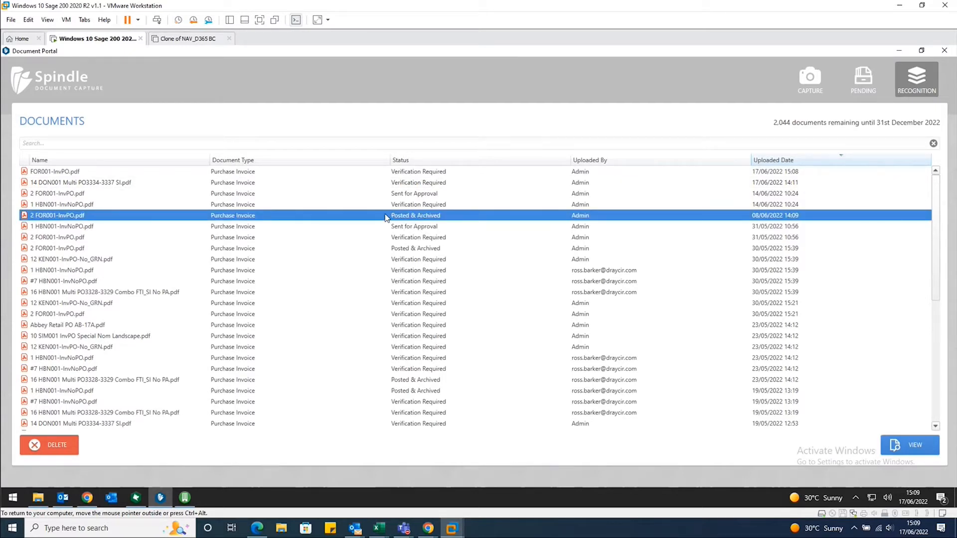
{"action": "left_click", "coordinate": [422, 208]}
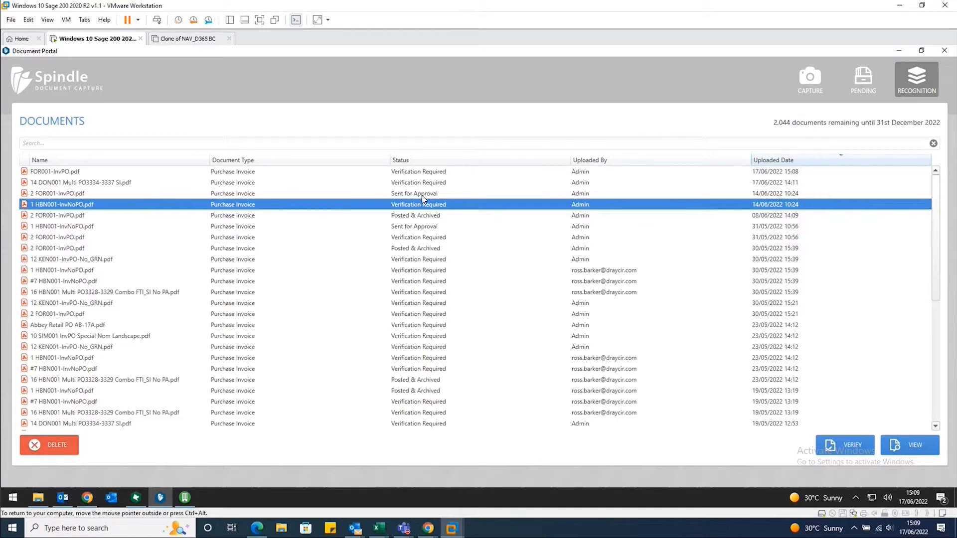
{"action": "left_click", "coordinate": [422, 197]}
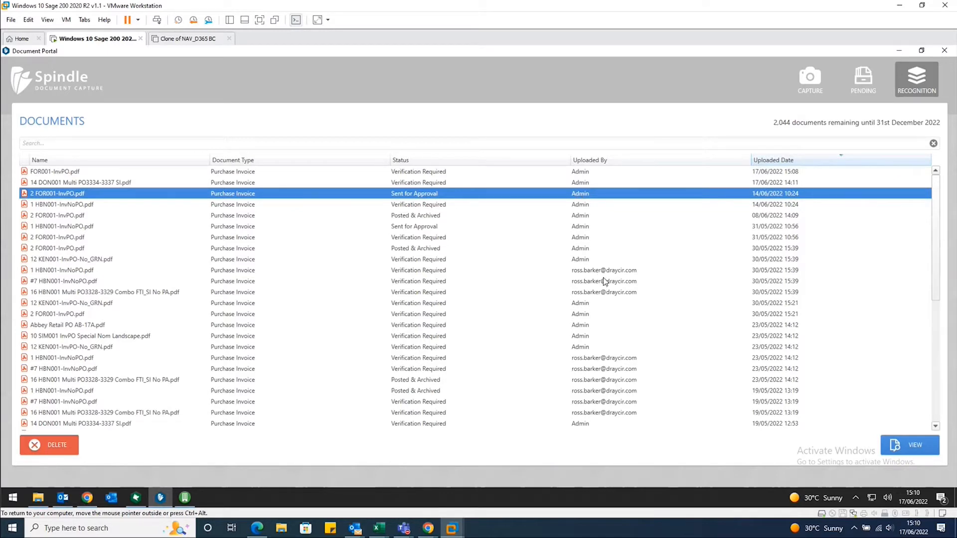
Select 14 DON001 Multi PO3334-3337 SI.pdf, switch to its verification page in Chrome and confirm the company code
{"action": "left_click", "coordinate": [406, 184]}
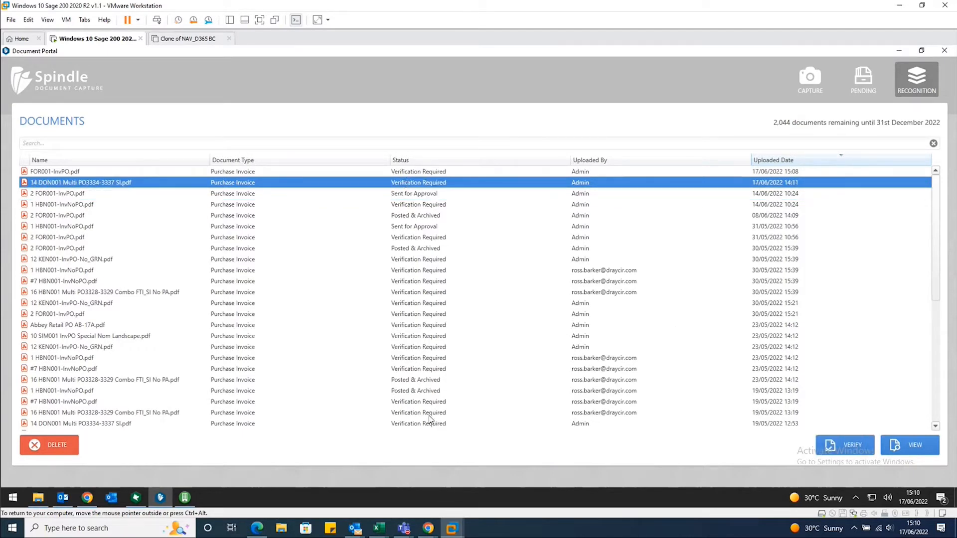
{"action": "left_click", "coordinate": [87, 497]}
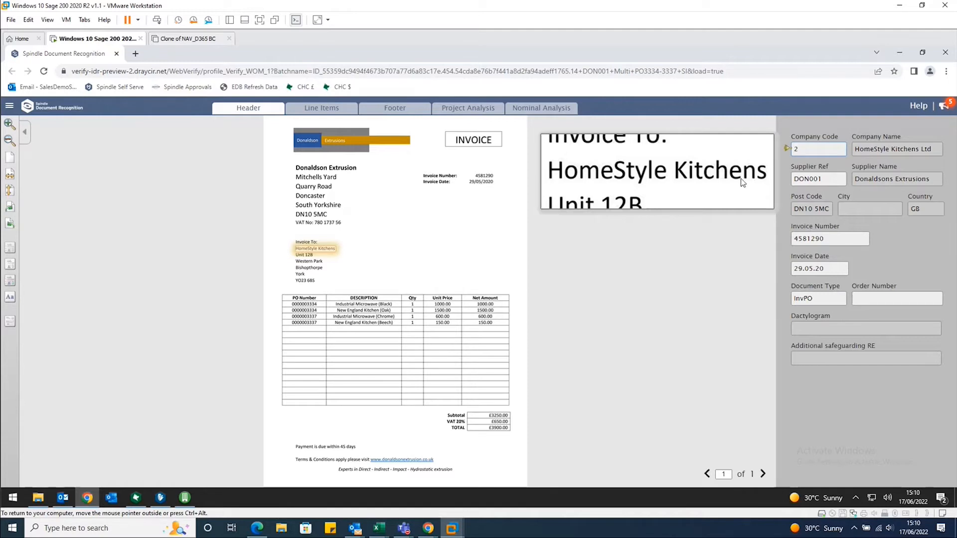
{"action": "key", "text": "Return"}
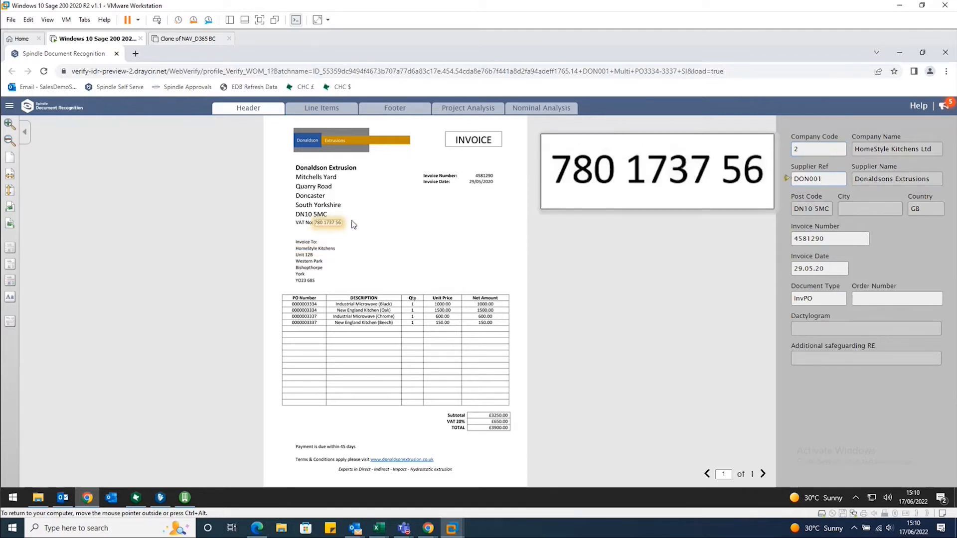
Examine the Donaldson Extrusion invoice image, comparing its supplier details, invoice number, date, item lines and totals with the header fields
{"action": "scroll", "coordinate": [351, 220], "scroll_direction": "up", "scroll_amount": 2}
{"action": "left_click_drag", "start_coordinate": [351, 223], "coordinate": [390, 339]}
{"action": "scroll", "coordinate": [392, 342], "scroll_direction": "down", "scroll_amount": 3}
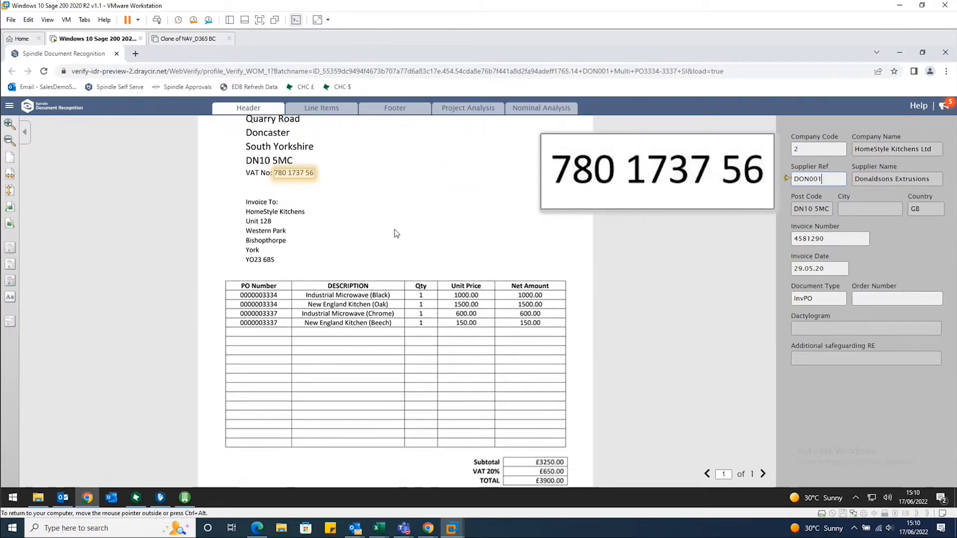
{"action": "scroll", "coordinate": [406, 178], "scroll_direction": "down", "scroll_amount": 2}
{"action": "scroll", "coordinate": [411, 234], "scroll_direction": "up", "scroll_amount": 5}
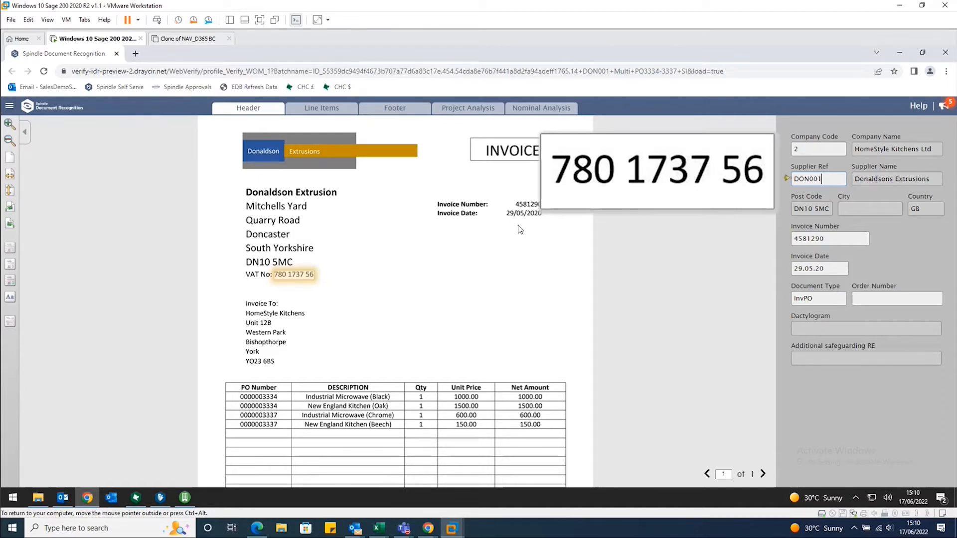
{"action": "scroll", "coordinate": [470, 337], "scroll_direction": "down", "scroll_amount": 1}
{"action": "scroll", "coordinate": [472, 340], "scroll_direction": "down", "scroll_amount": 1}
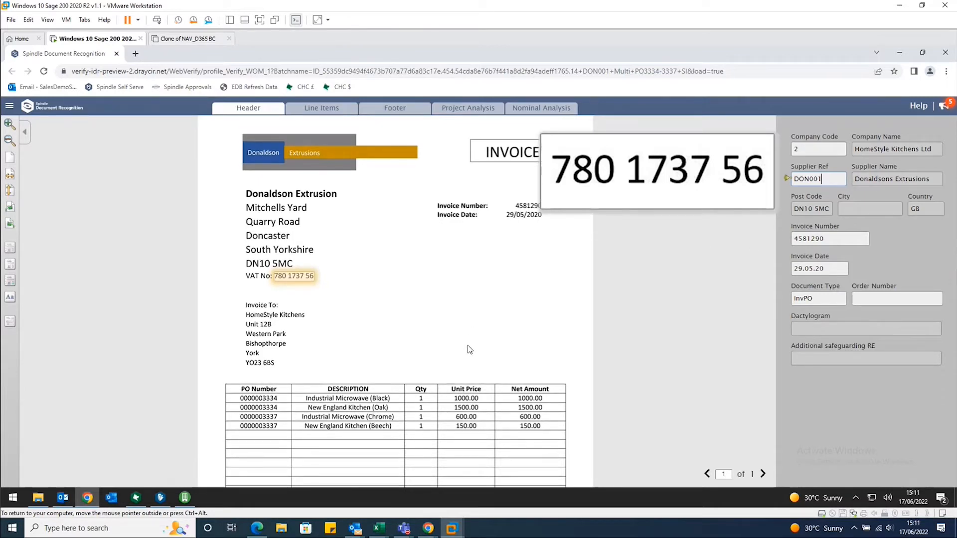
{"action": "scroll", "coordinate": [462, 320], "scroll_direction": "down", "scroll_amount": 3}
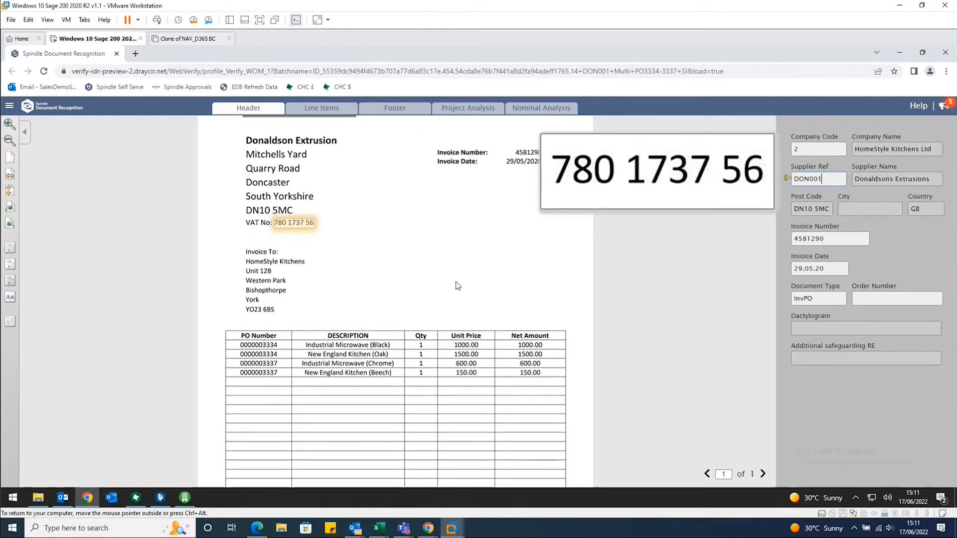
{"action": "scroll", "coordinate": [445, 286], "scroll_direction": "down", "scroll_amount": 3}
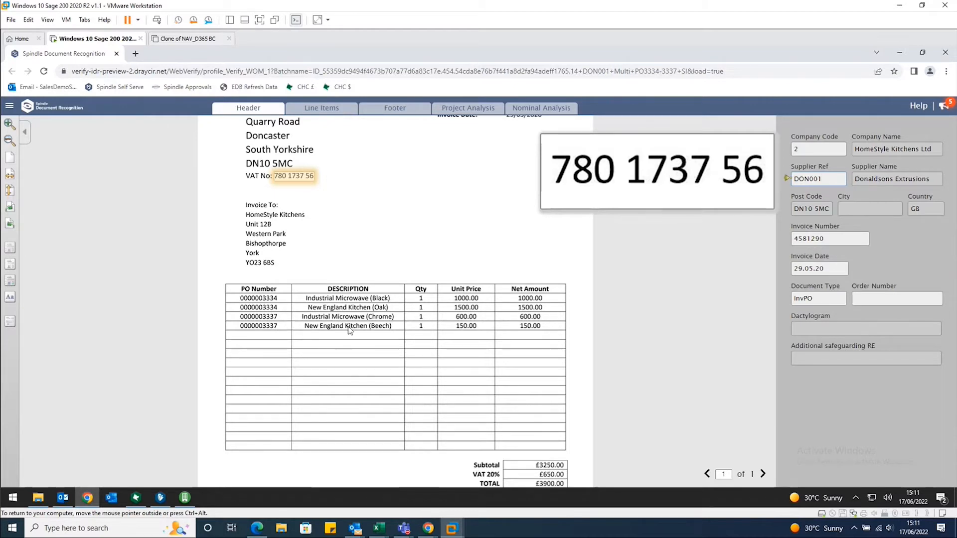
{"action": "scroll", "coordinate": [361, 295], "scroll_direction": "up", "scroll_amount": 5}
{"action": "scroll", "coordinate": [367, 344], "scroll_direction": "up", "scroll_amount": 1}
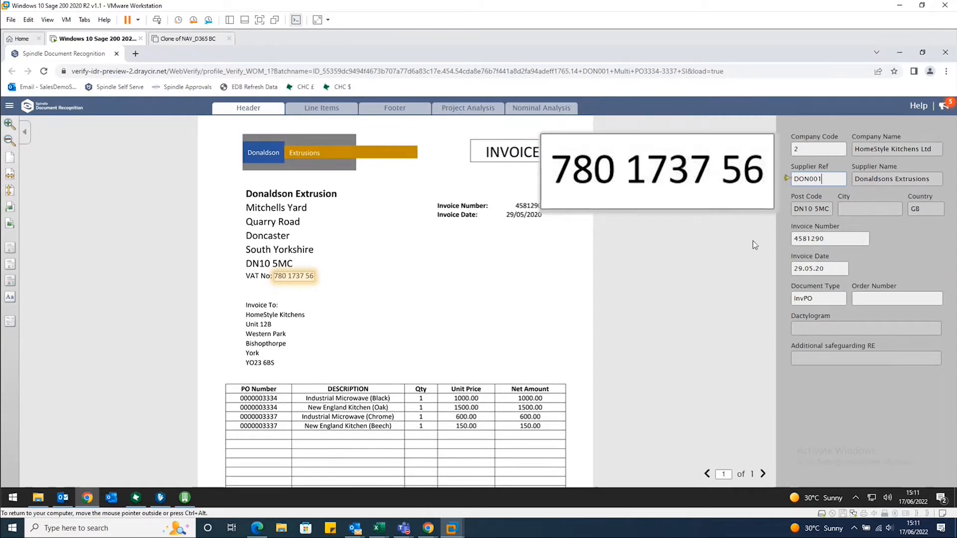
Open the invoice's line items and try a quantity of 2 on the first Industrial Microwave line
{"action": "left_click", "coordinate": [312, 113]}
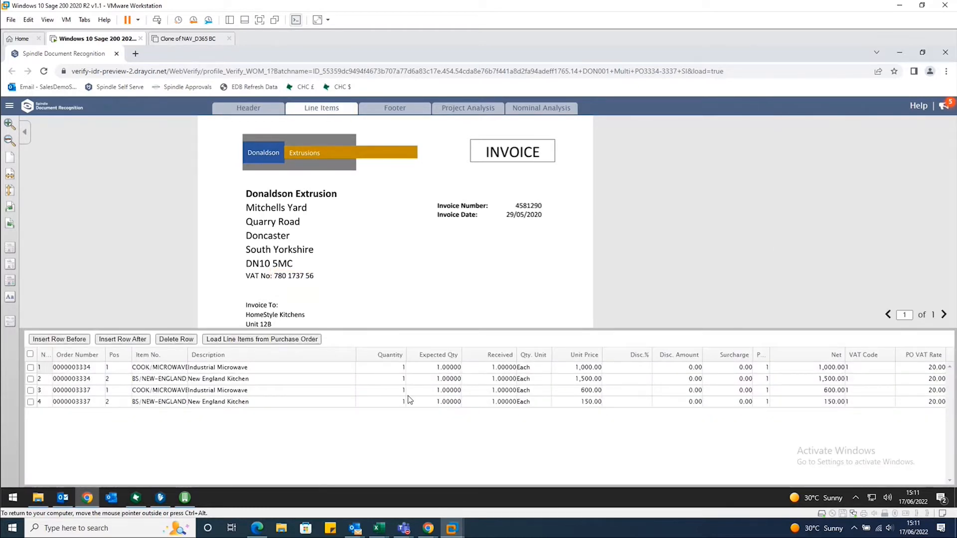
{"action": "scroll", "coordinate": [394, 253], "scroll_direction": "down", "scroll_amount": 3}
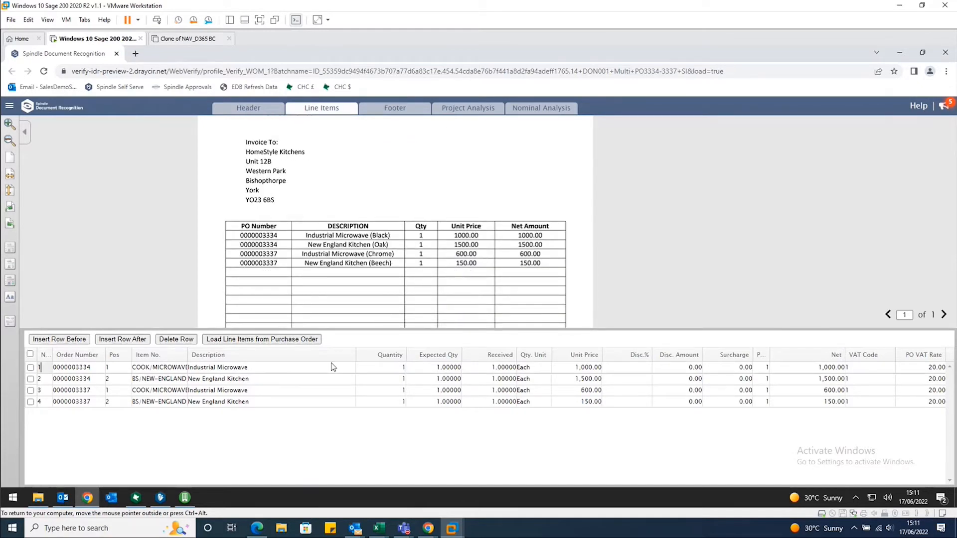
{"action": "left_click", "coordinate": [399, 370]}
{"action": "type", "text": "2"}
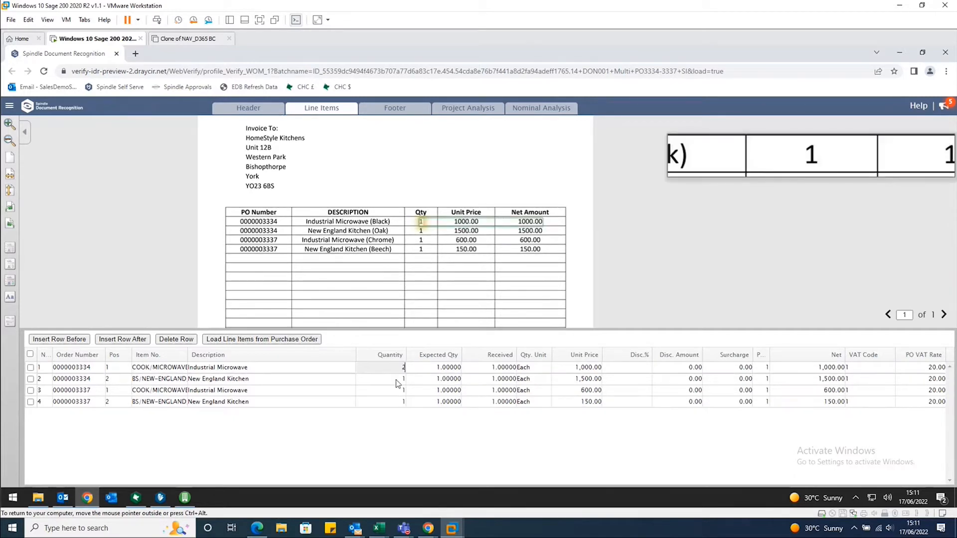
{"action": "key", "text": "Return"}
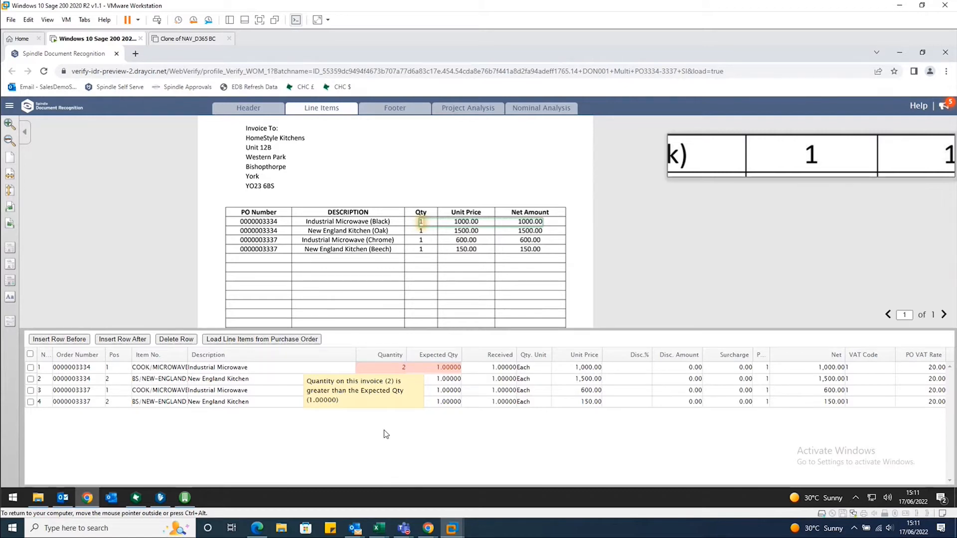
Set the first Industrial Microwave line's quantity back to 1 and check the quantities on the following lines
{"action": "key", "text": "BackSpace"}
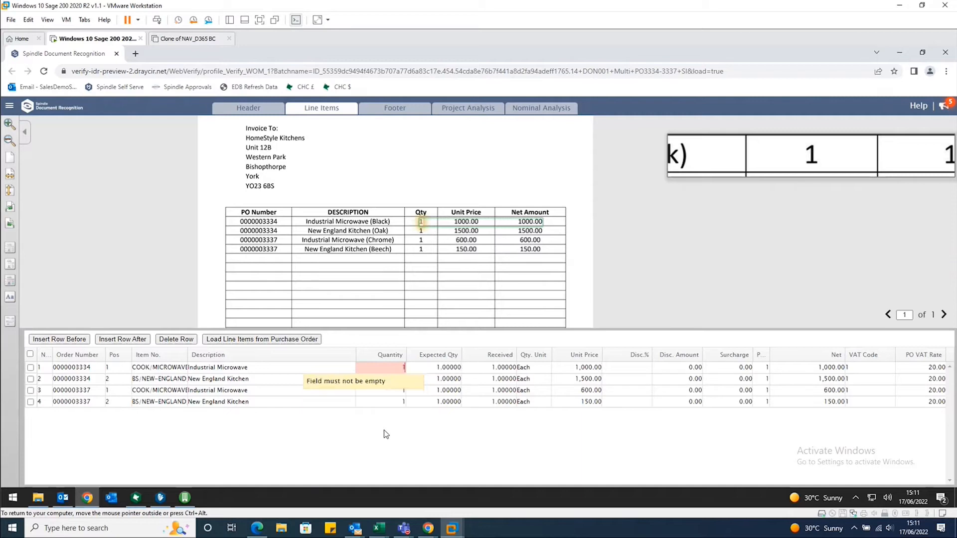
{"action": "type", "text": "1"}
{"action": "key", "text": "Return"}
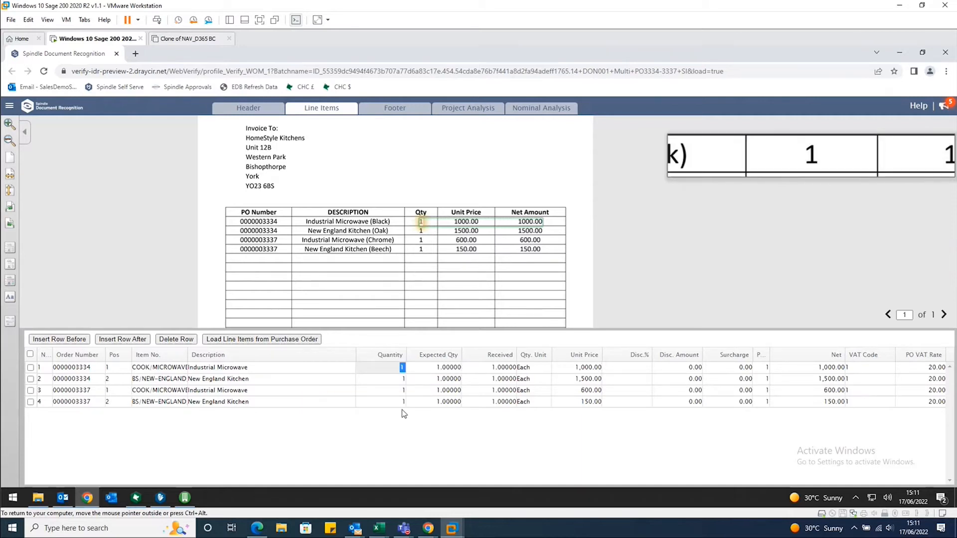
{"action": "key", "text": "Down"}
{"action": "key", "text": "Down"}
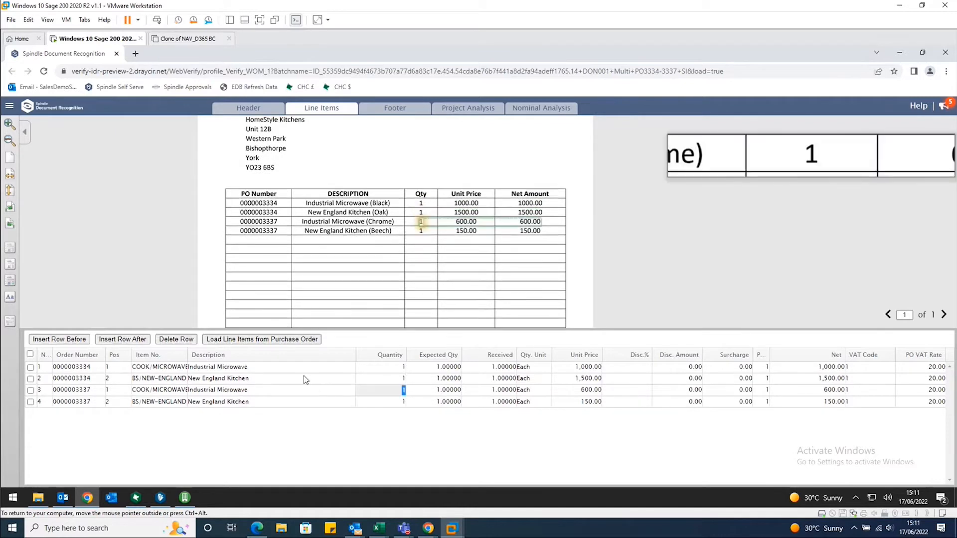
{"action": "left_click", "coordinate": [377, 382]}
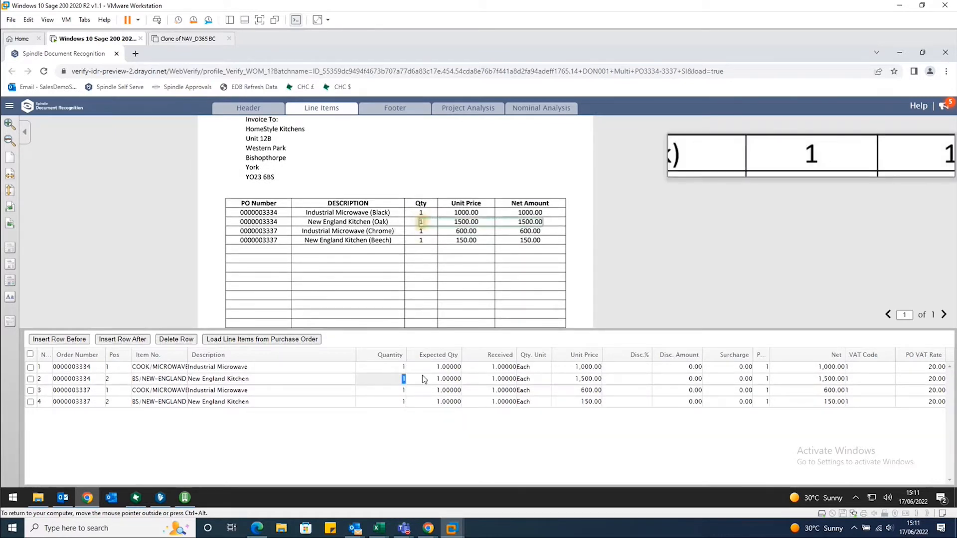
Review the Donaldson invoice's footer totals, project analysis and nominal analysis
{"action": "left_click", "coordinate": [389, 116]}
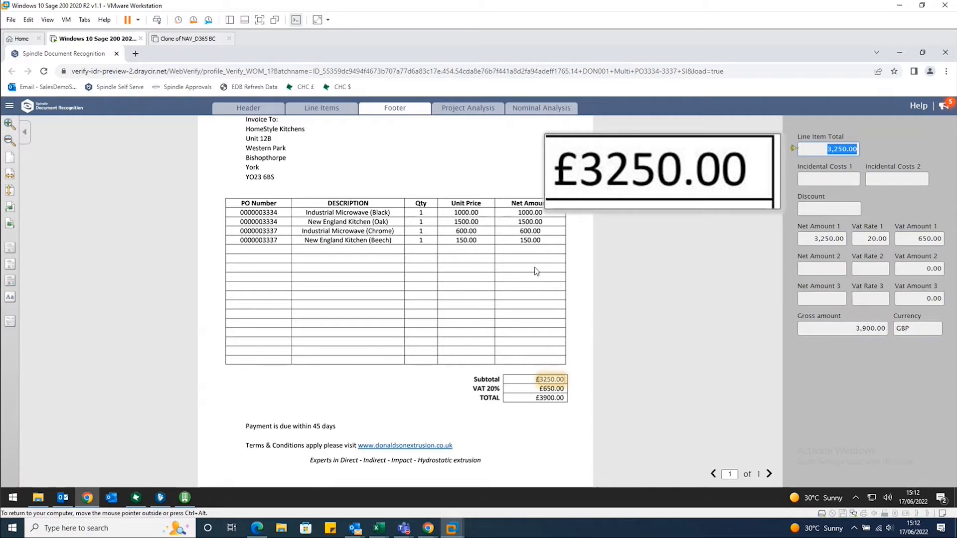
{"action": "left_click", "coordinate": [478, 111]}
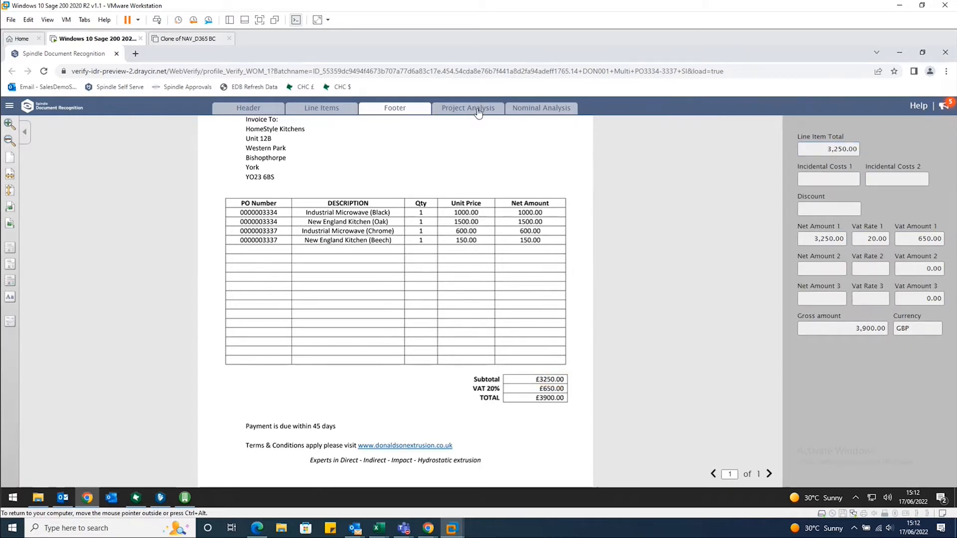
{"action": "left_click", "coordinate": [523, 111]}
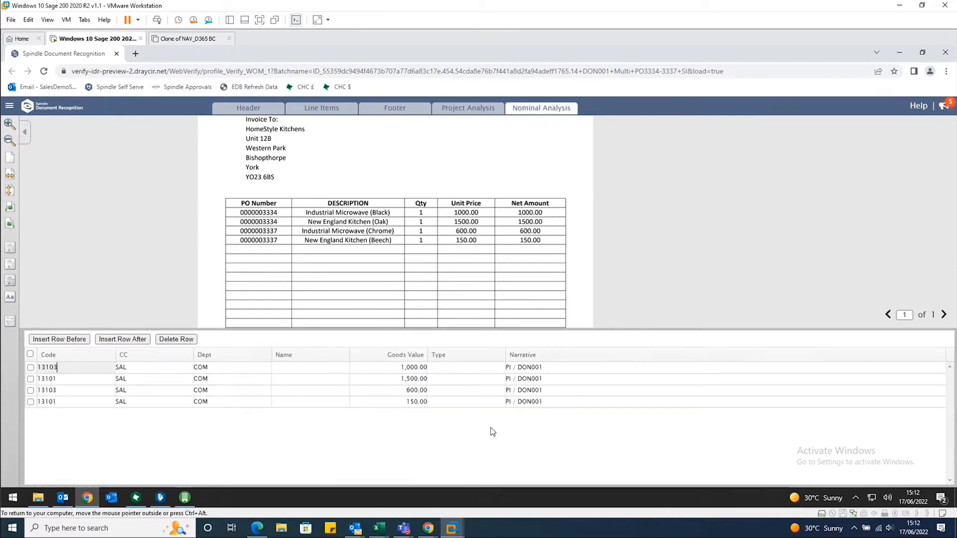
Confirm the nominal analysis rows through the last narrative, complete the Donaldson invoice and close its verification page
{"action": "key", "text": "Return"}
{"action": "left_click", "coordinate": [583, 401]}
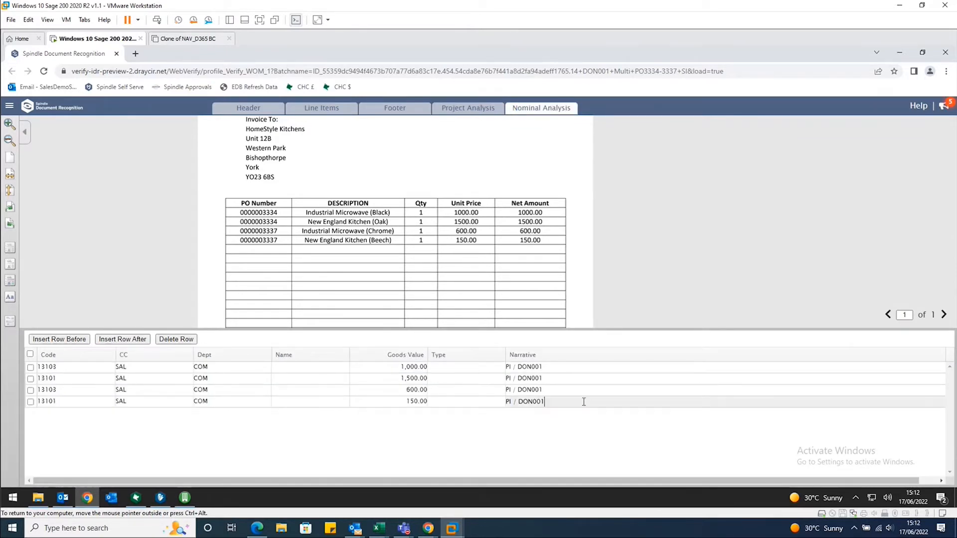
{"action": "key", "text": "Return"}
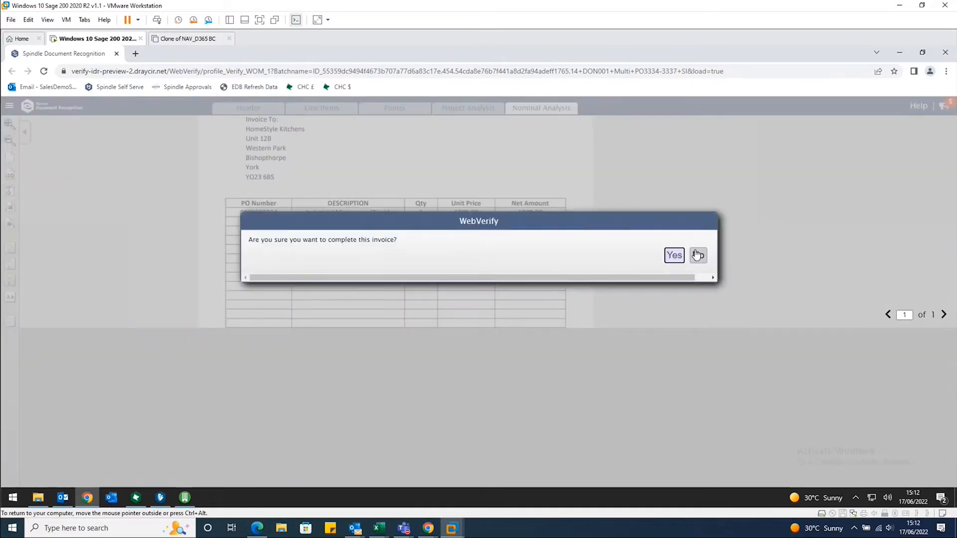
{"action": "left_click", "coordinate": [672, 256]}
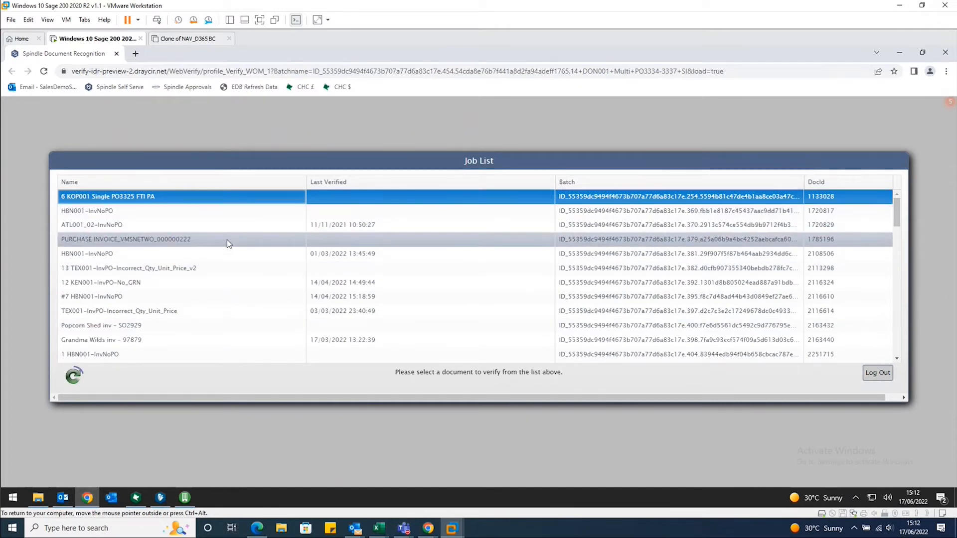
{"action": "left_click", "coordinate": [117, 54]}
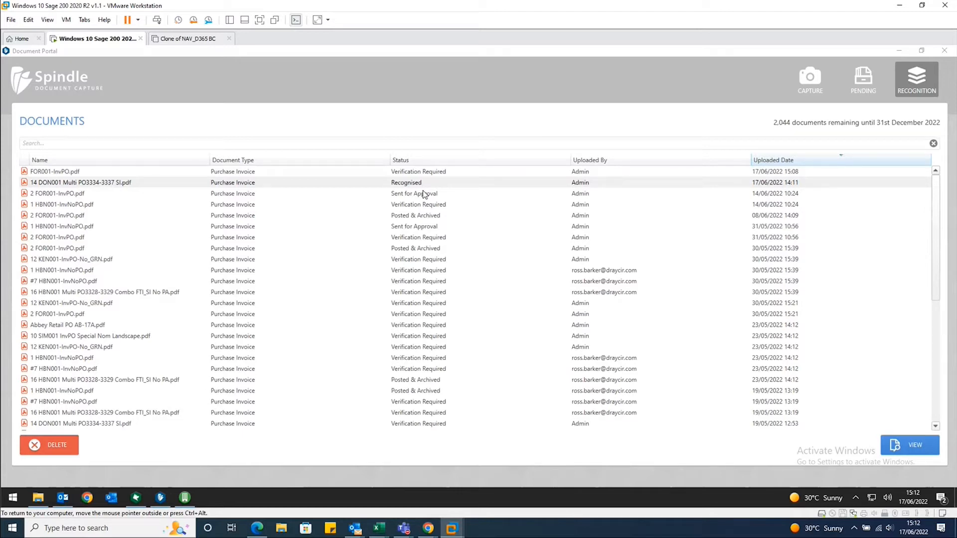
Open FOR001-InvPO.pdf for verification and go through its line items, footer, project analysis and nominal analysis
{"action": "left_click", "coordinate": [417, 172]}
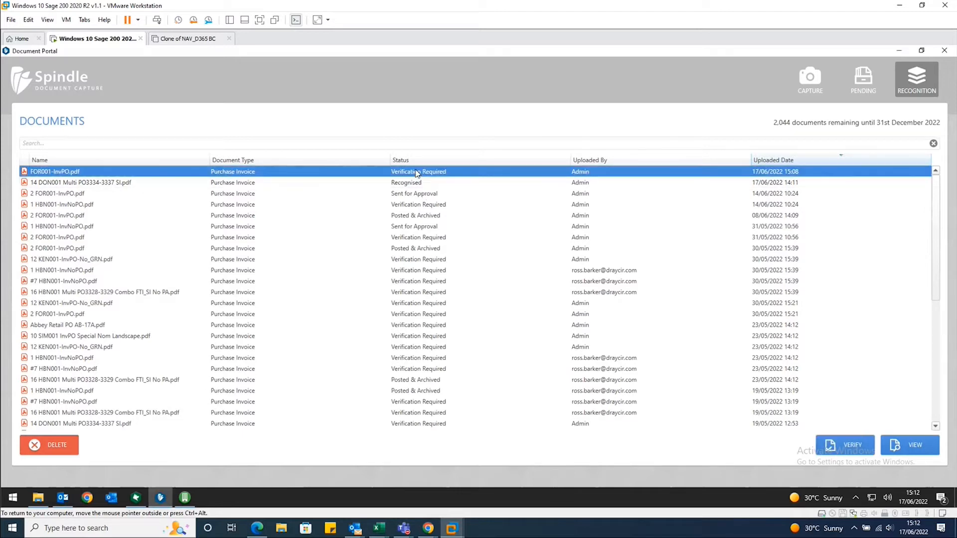
{"action": "left_click", "coordinate": [847, 446]}
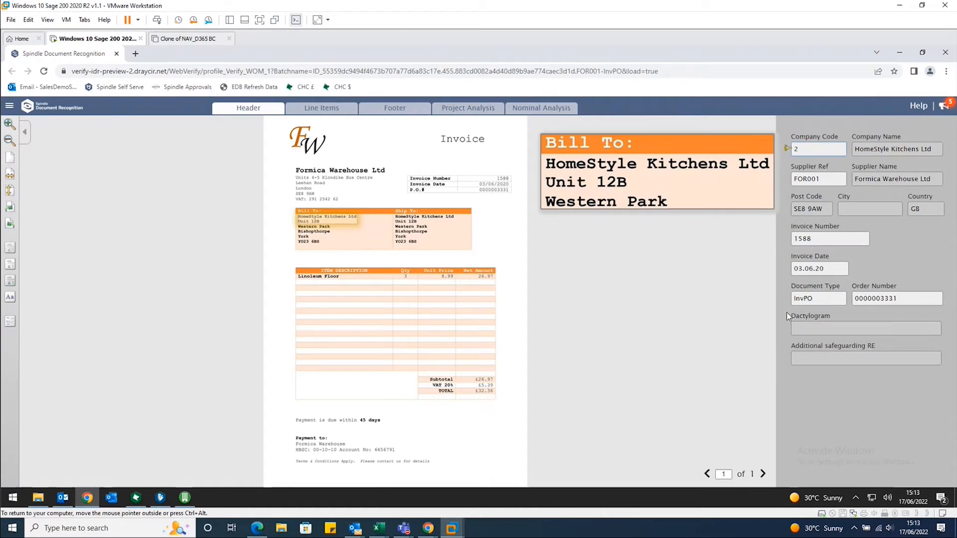
{"action": "left_click", "coordinate": [339, 108]}
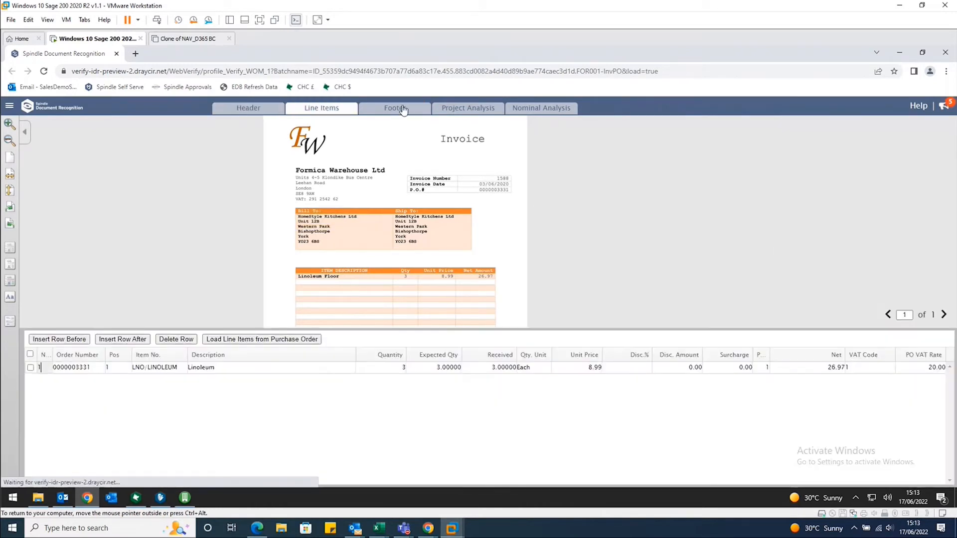
{"action": "left_click", "coordinate": [402, 107]}
{"action": "left_click", "coordinate": [467, 108]}
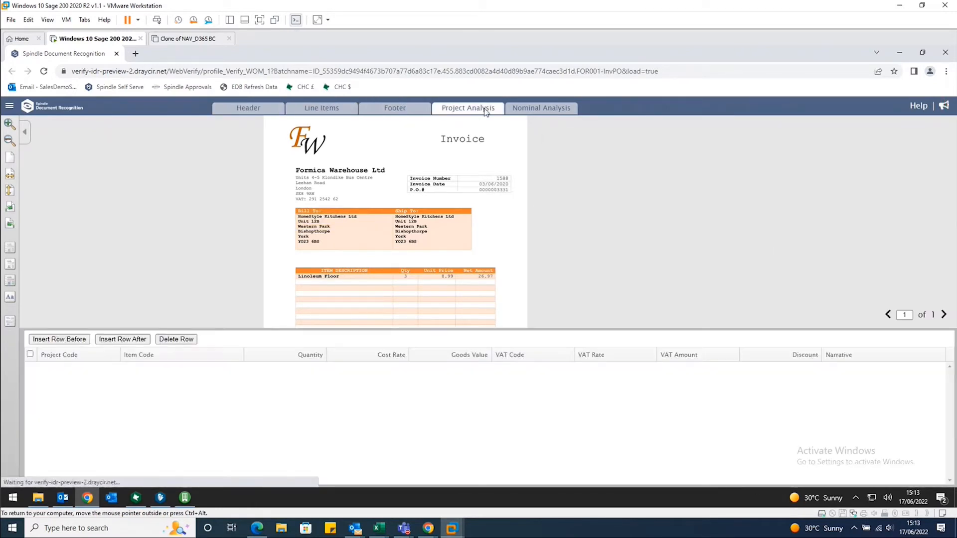
{"action": "left_click", "coordinate": [533, 111]}
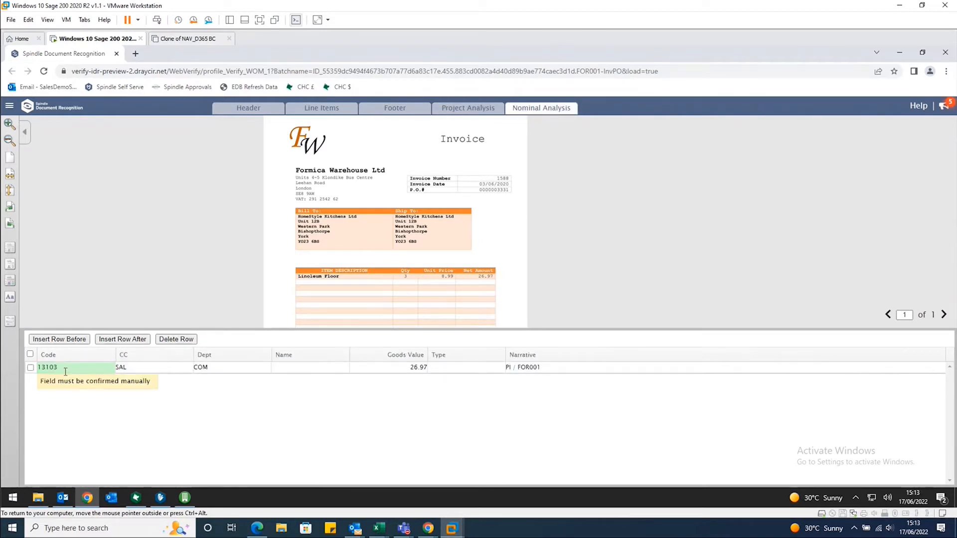
Confirm the FOR001 nominal analysis row through its narrative, complete the invoice and close its verification page
{"action": "left_click", "coordinate": [556, 368]}
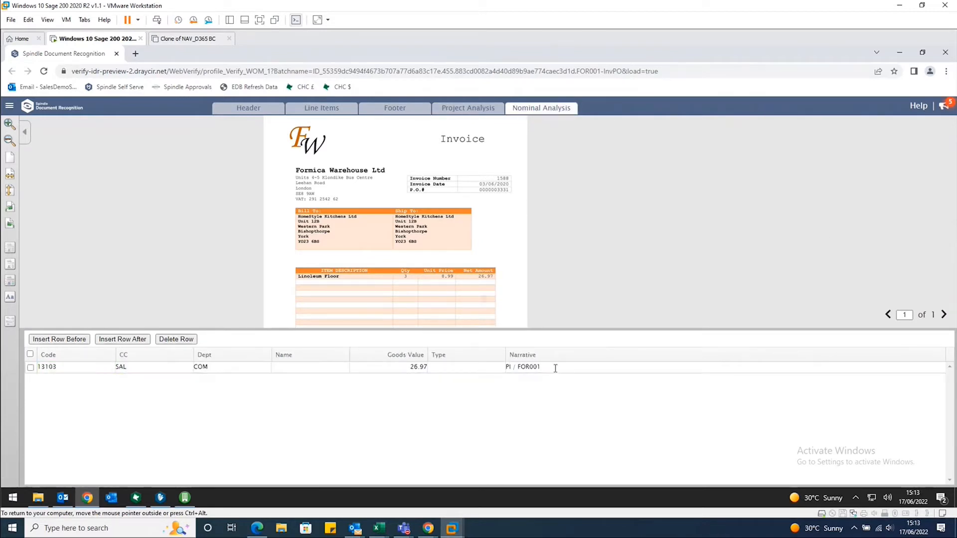
{"action": "key", "text": "Return"}
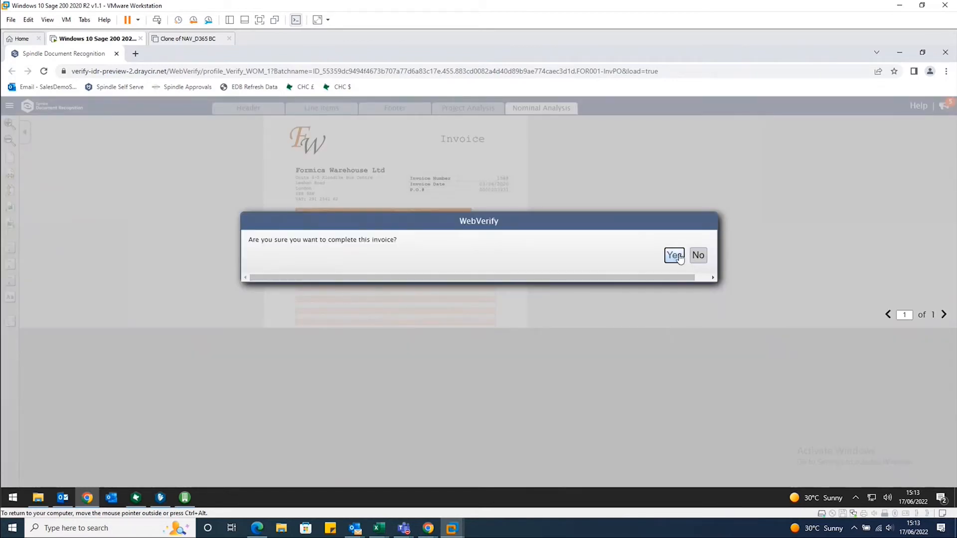
{"action": "left_click", "coordinate": [674, 254]}
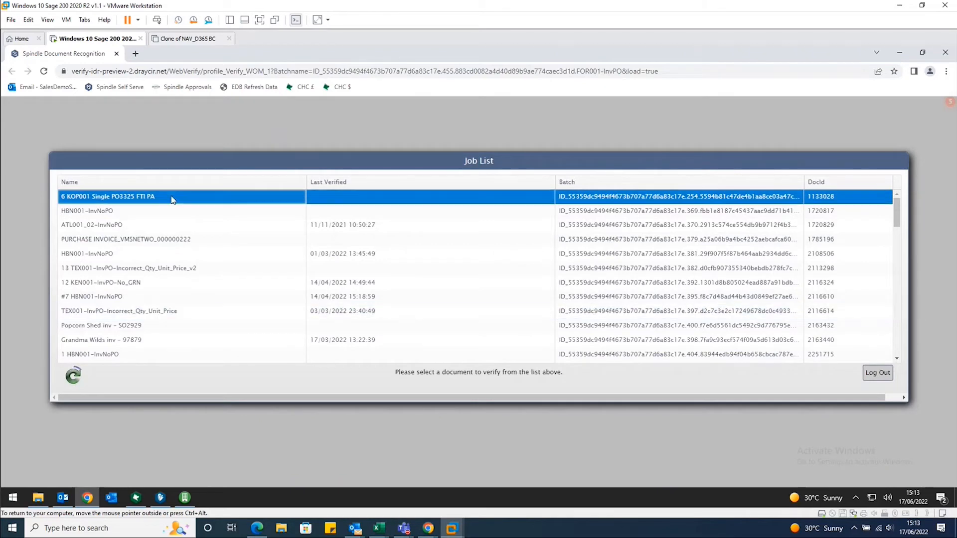
{"action": "left_click", "coordinate": [117, 54]}
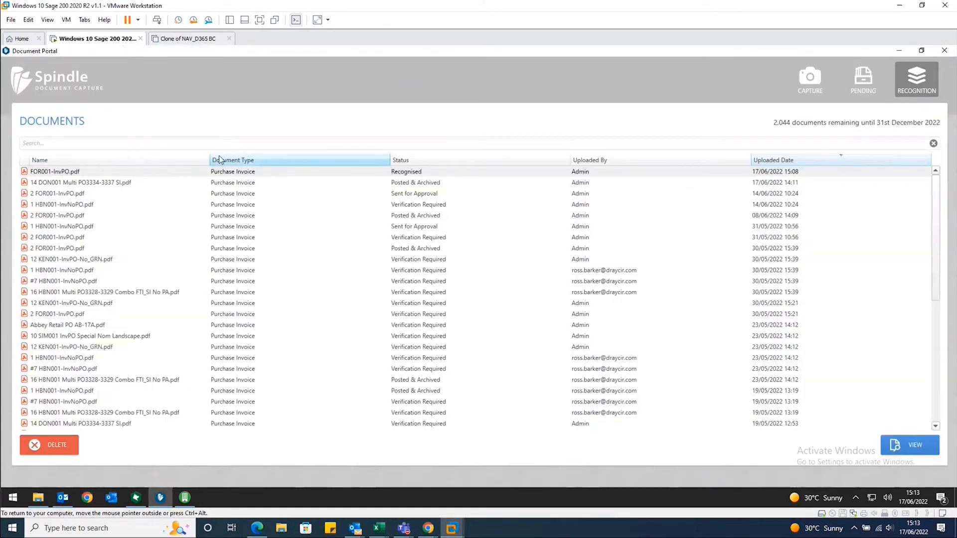
Check the Donaldson invoice's status in the documents list, and switch to Sage 200 to open the Purchase Orders List
{"action": "left_click", "coordinate": [412, 184]}
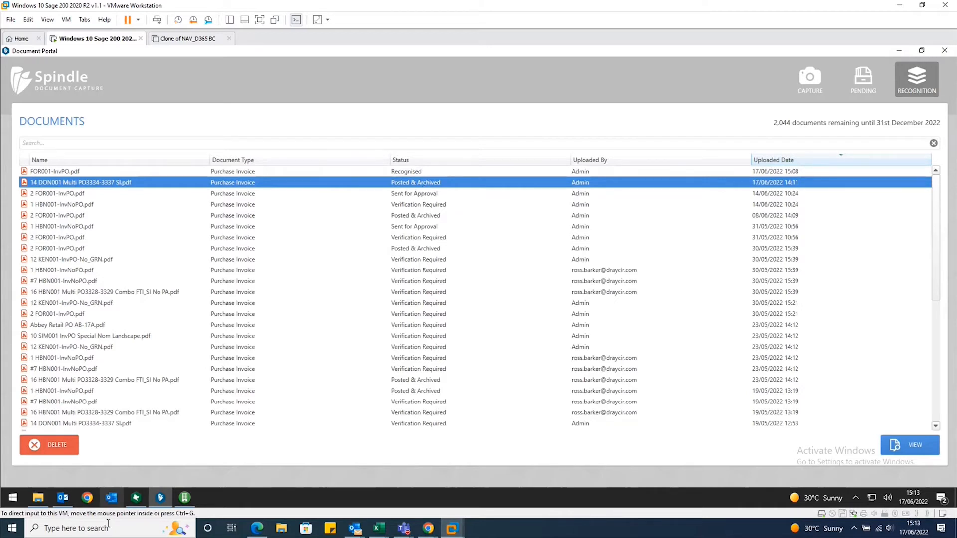
{"action": "left_click", "coordinate": [189, 501]}
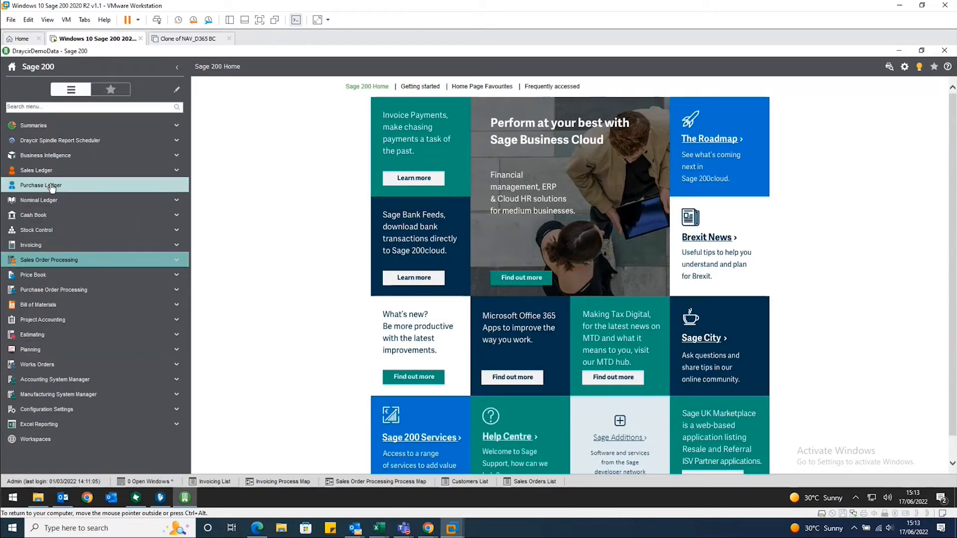
{"action": "left_click", "coordinate": [67, 293]}
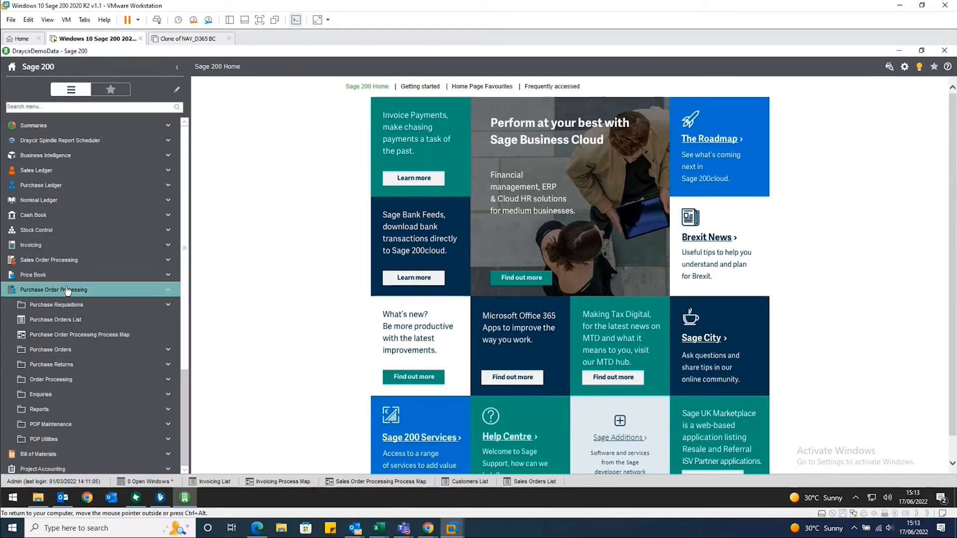
{"action": "left_click", "coordinate": [67, 318]}
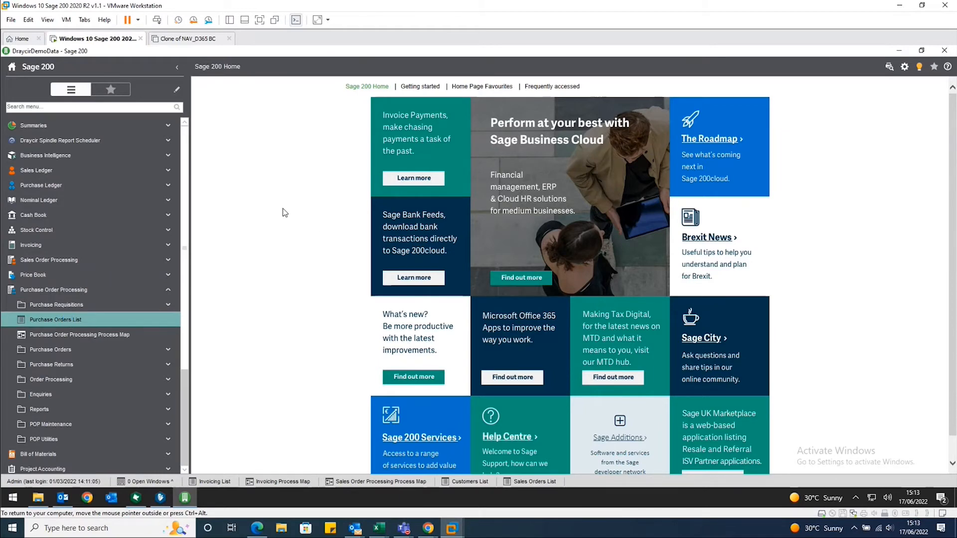
{"action": "left_click", "coordinate": [118, 325]}
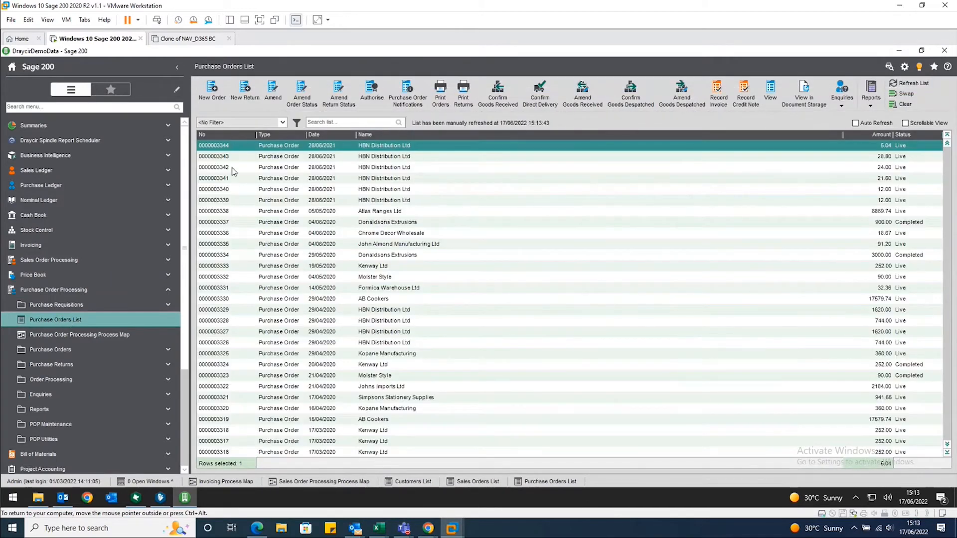
Open the Donaldsons Extrusions order dated 29/05/2020 and read the purchase invoice PDF archived against it
{"action": "left_click", "coordinate": [234, 255]}
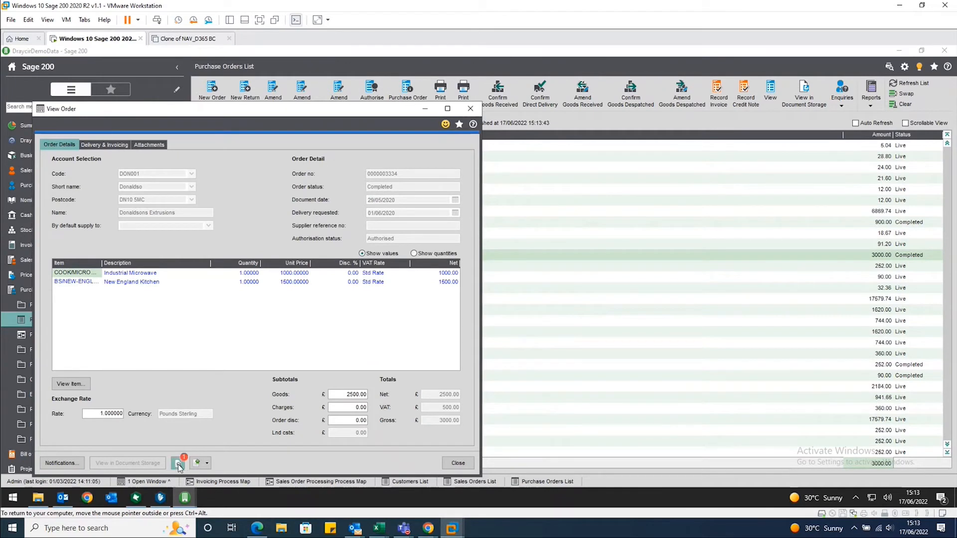
{"action": "left_click", "coordinate": [179, 465]}
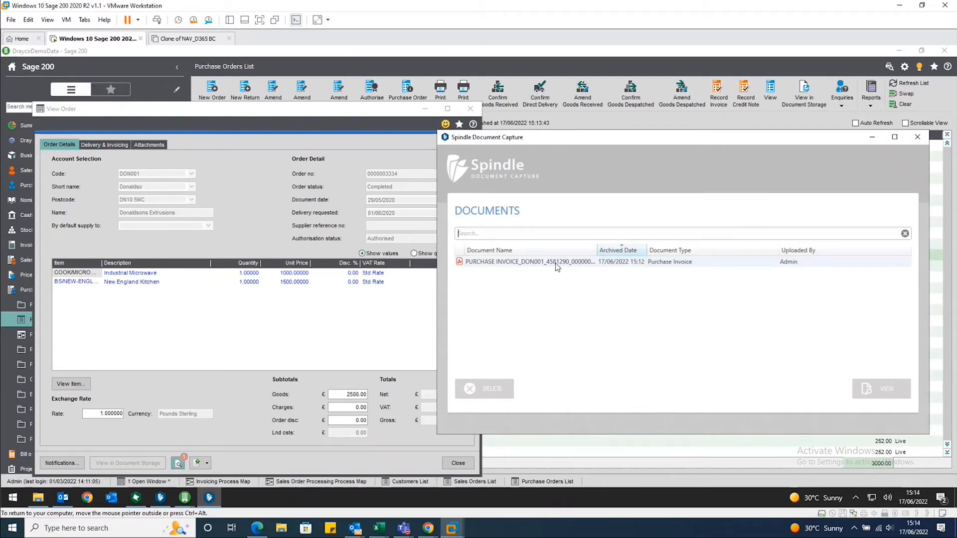
{"action": "left_click", "coordinate": [557, 264]}
{"action": "double_click", "coordinate": [557, 264]}
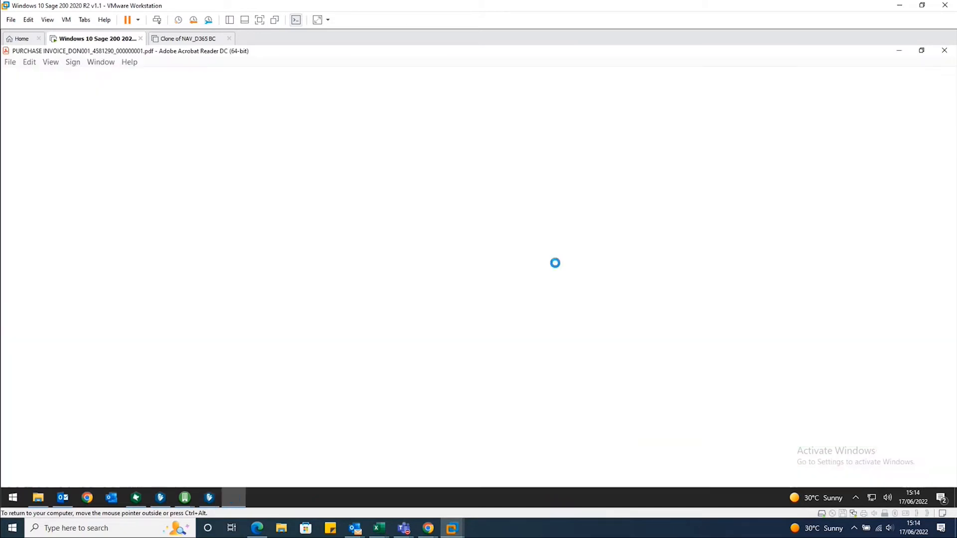
{"action": "scroll", "coordinate": [463, 298], "scroll_direction": "down", "scroll_amount": 2}
{"action": "scroll", "coordinate": [462, 299], "scroll_direction": "down", "scroll_amount": 12}
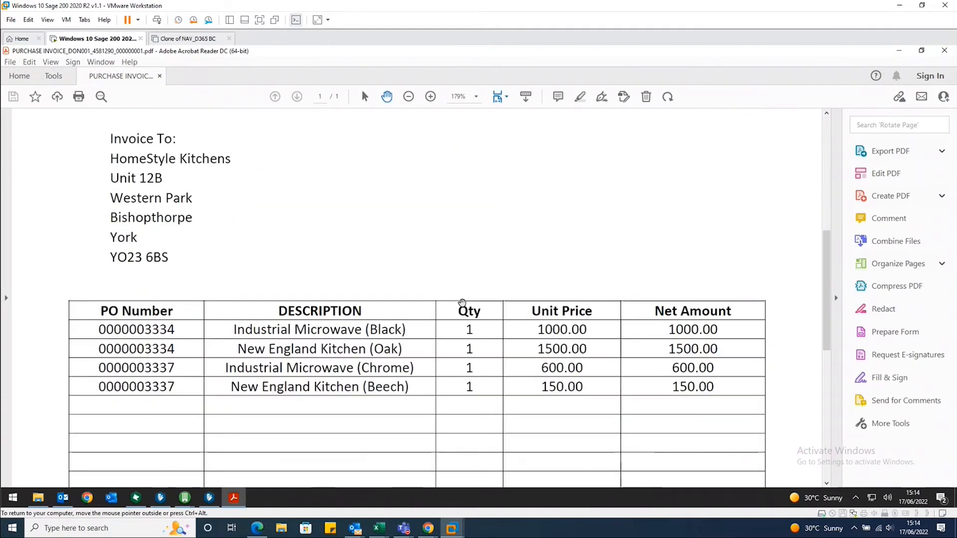
Close the archived invoice and the order view, and check the status of FOR001-InvPO.pdf in the Document Portal
{"action": "left_click", "coordinate": [944, 50]}
{"action": "left_click", "coordinate": [918, 138]}
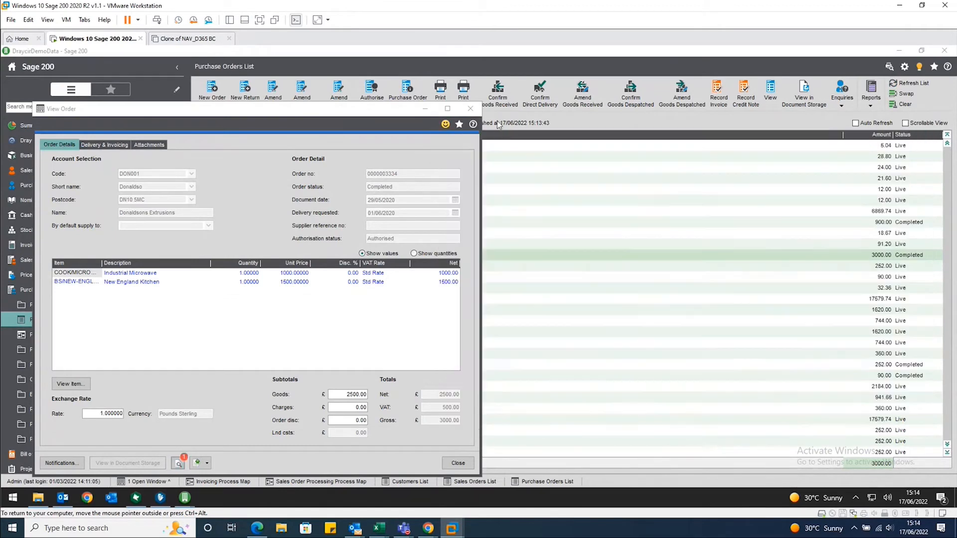
{"action": "left_click", "coordinate": [470, 109]}
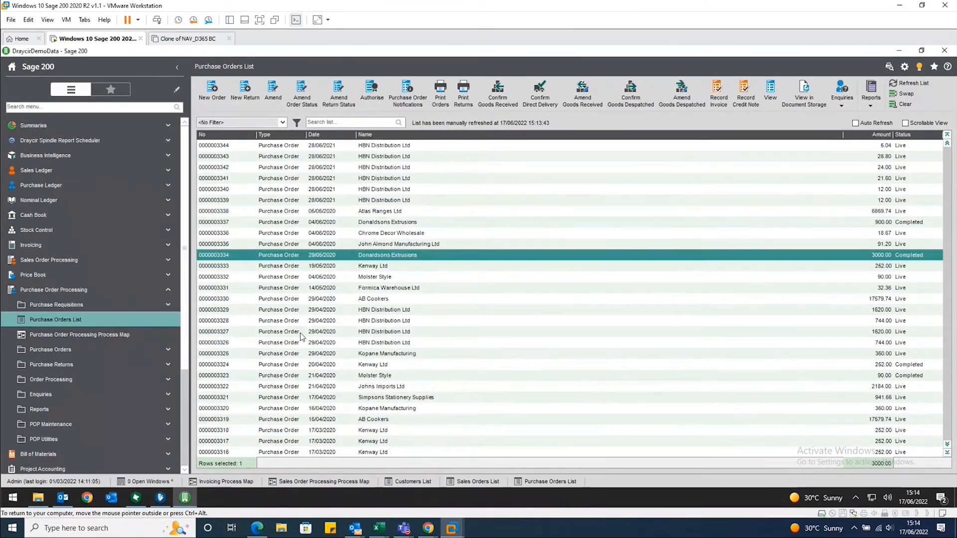
{"action": "left_click", "coordinate": [160, 497]}
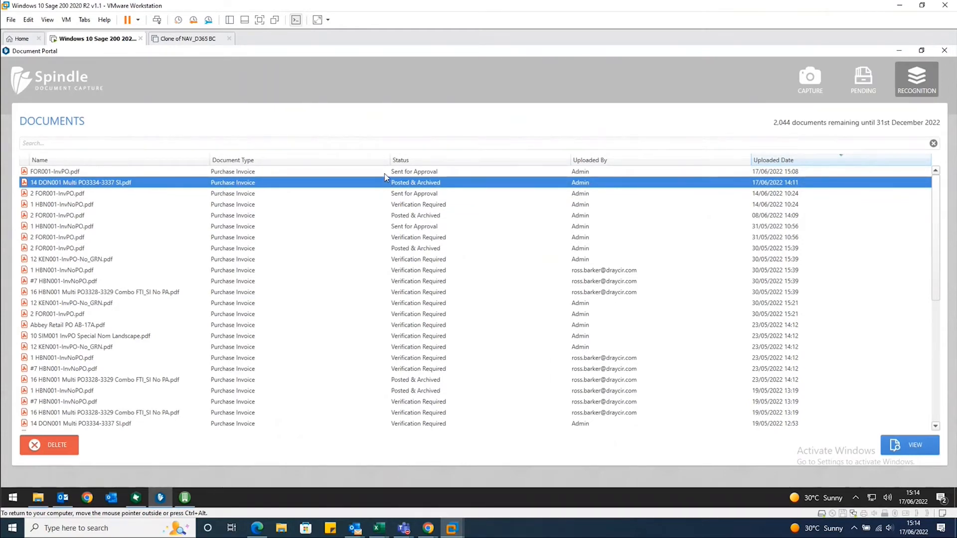
{"action": "left_click", "coordinate": [386, 173]}
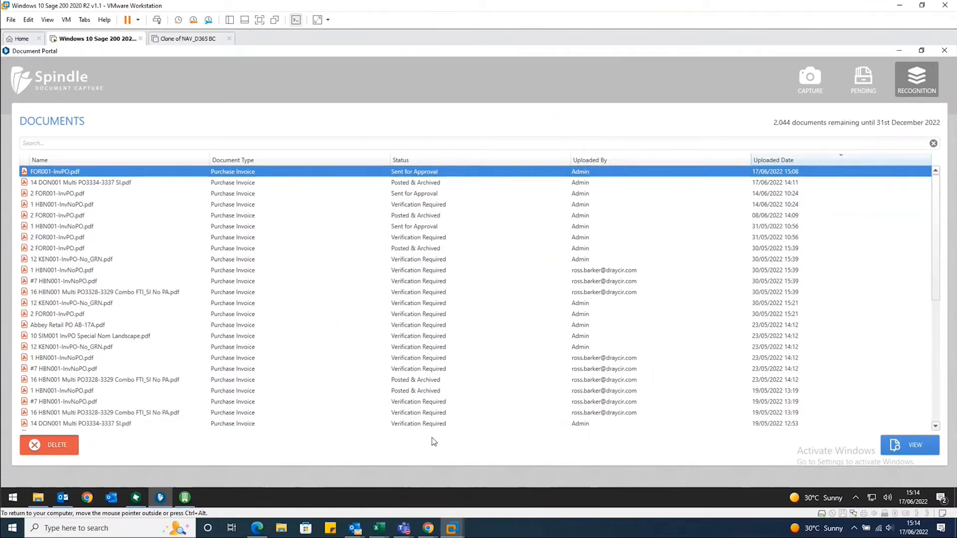
Switch to Spindle Approvals, list all pending requests and open the newest Formica Warehouse Ltd request, #136
{"action": "mouse_move", "coordinate": [430, 531]}
{"action": "left_click", "coordinate": [491, 489]}
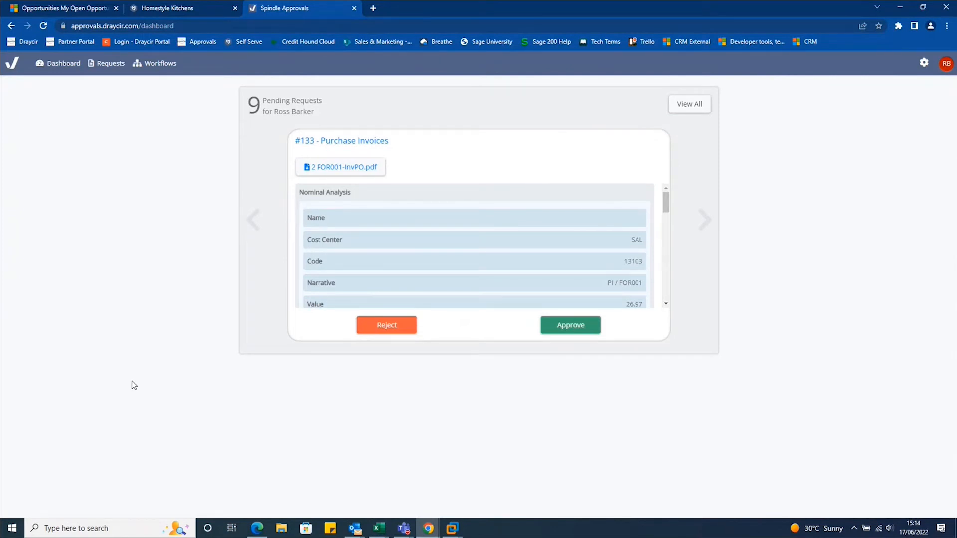
{"action": "left_click", "coordinate": [690, 104]}
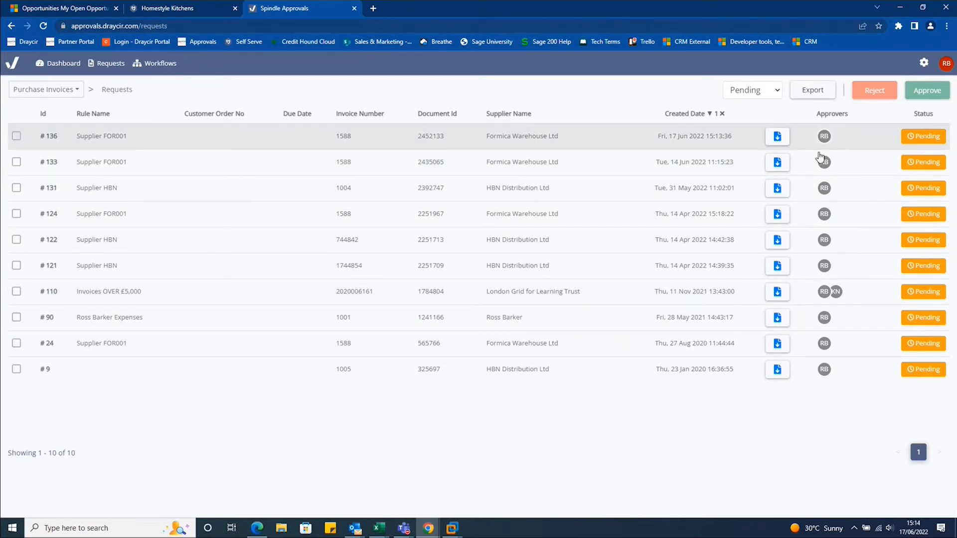
{"action": "left_click", "coordinate": [383, 147]}
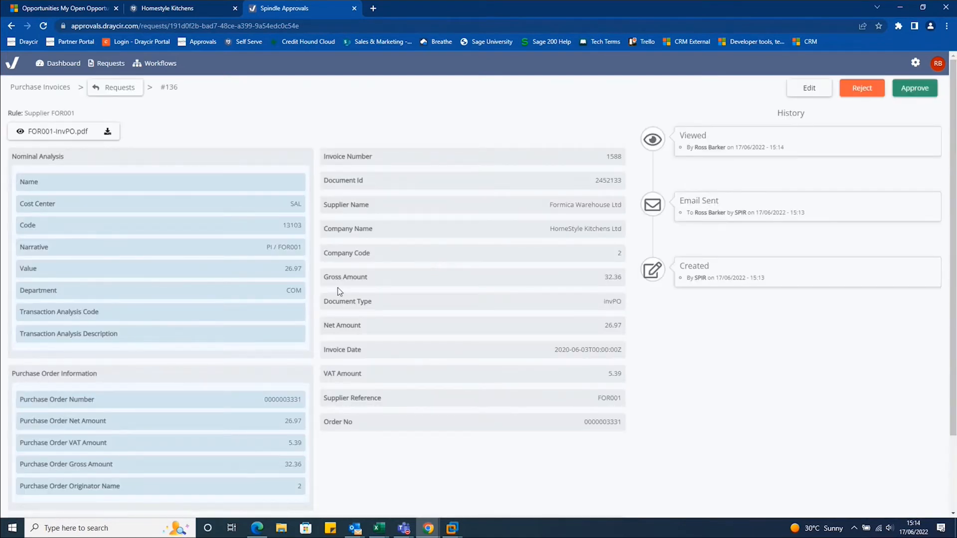
Review the request's nominal analysis, purchase order information and history, and read the attached FOR001-InvPO.pdf
{"action": "scroll", "coordinate": [184, 239], "scroll_direction": "down", "scroll_amount": 2}
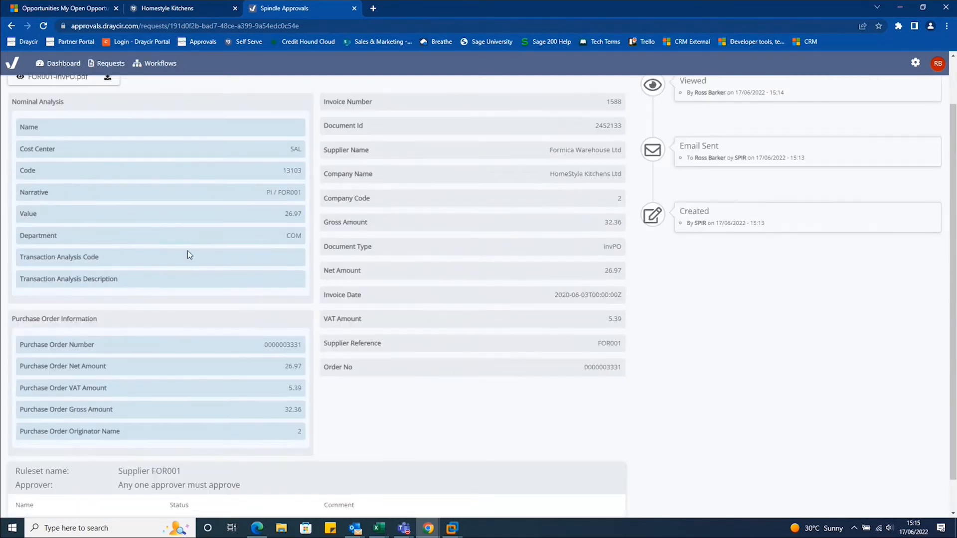
{"action": "scroll", "coordinate": [190, 258], "scroll_direction": "up", "scroll_amount": 2}
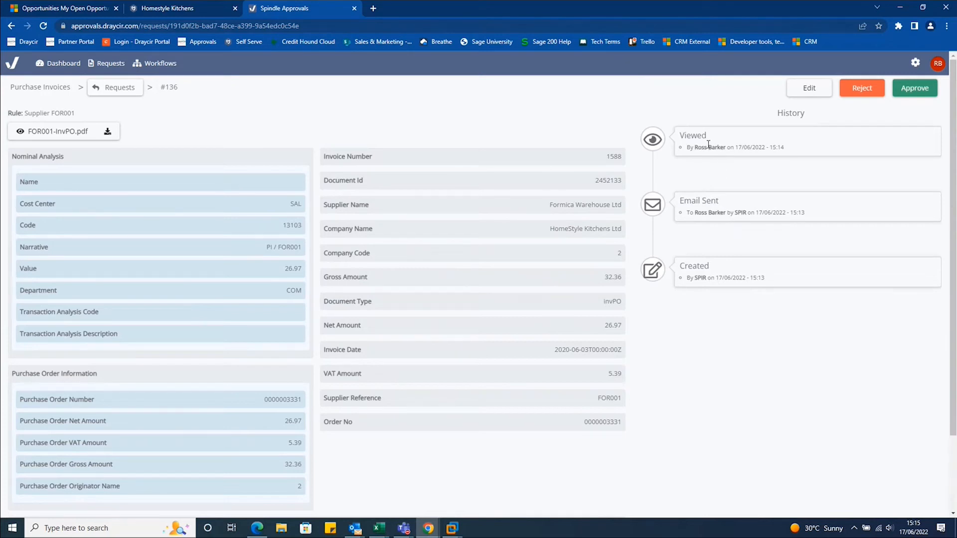
{"action": "left_click", "coordinate": [80, 131]}
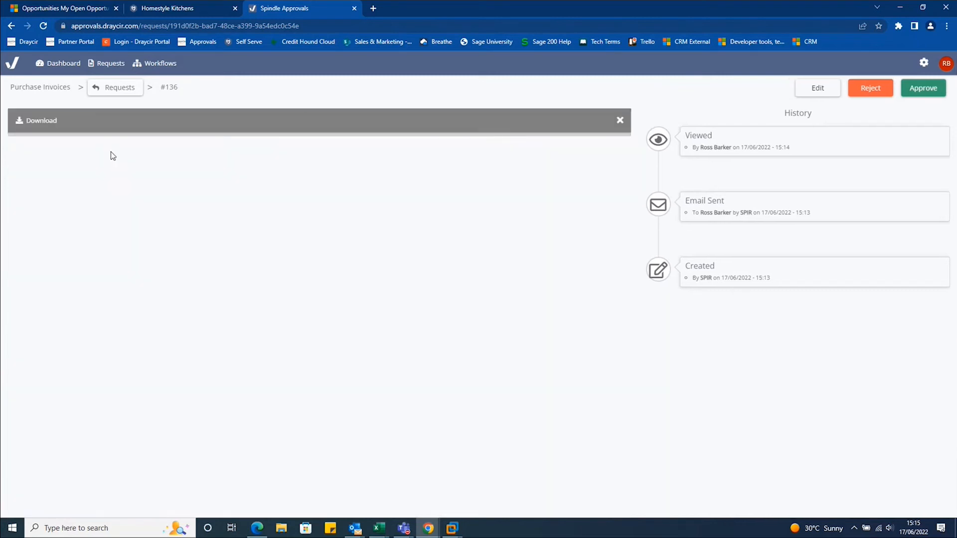
{"action": "scroll", "coordinate": [359, 354], "scroll_direction": "down", "scroll_amount": 4}
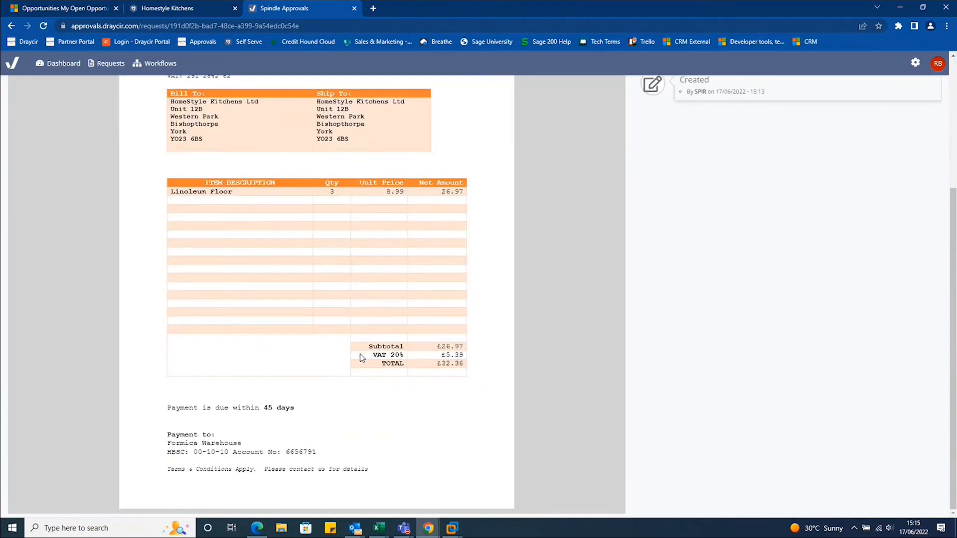
{"action": "scroll", "coordinate": [360, 354], "scroll_direction": "up", "scroll_amount": 4}
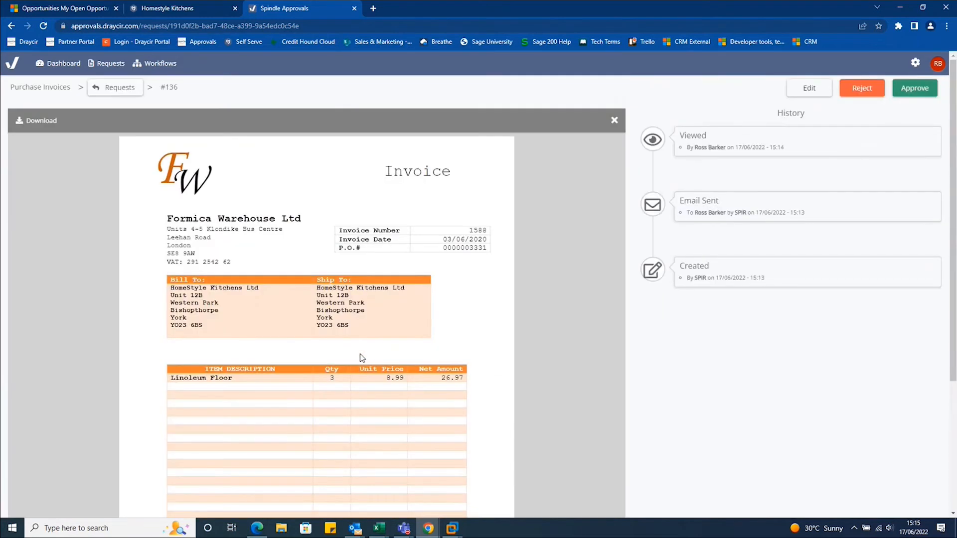
Approve the Formica Warehouse Ltd purchase invoice request and return to the approvals dashboard
{"action": "left_click", "coordinate": [914, 89]}
{"action": "left_click", "coordinate": [529, 186]}
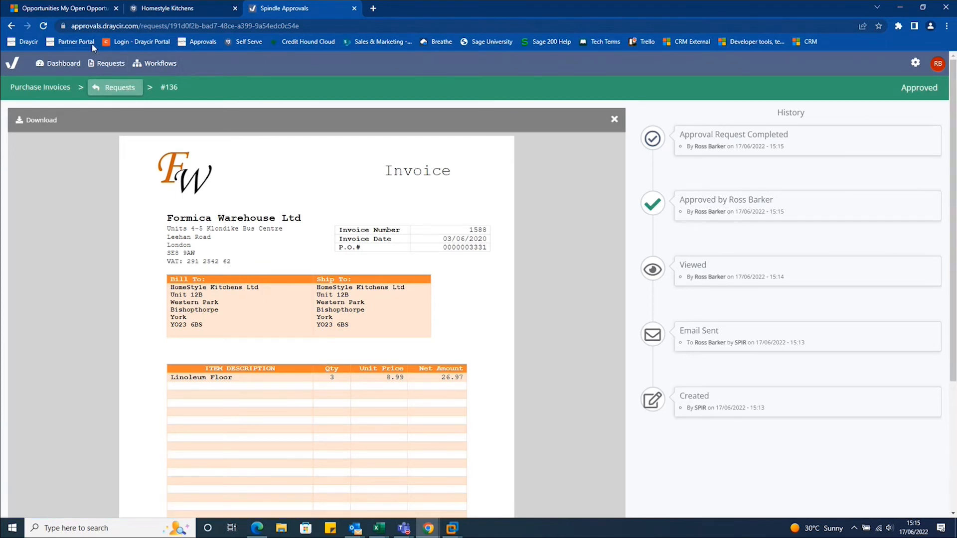
{"action": "left_click", "coordinate": [67, 66]}
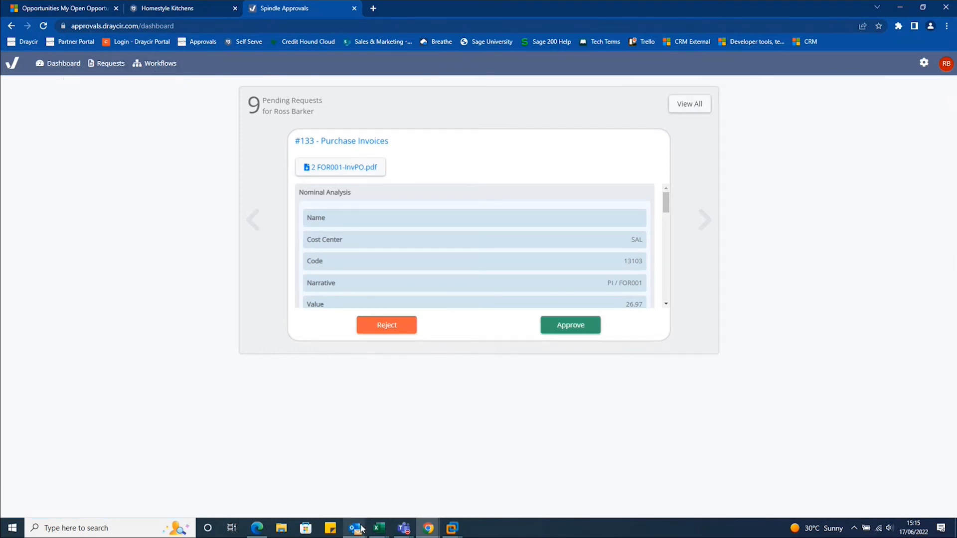
Switch back to the Document Portal and compare the statuses of FOR001-InvPO.pdf and the Donaldson invoice
{"action": "mouse_move", "coordinate": [452, 529]}
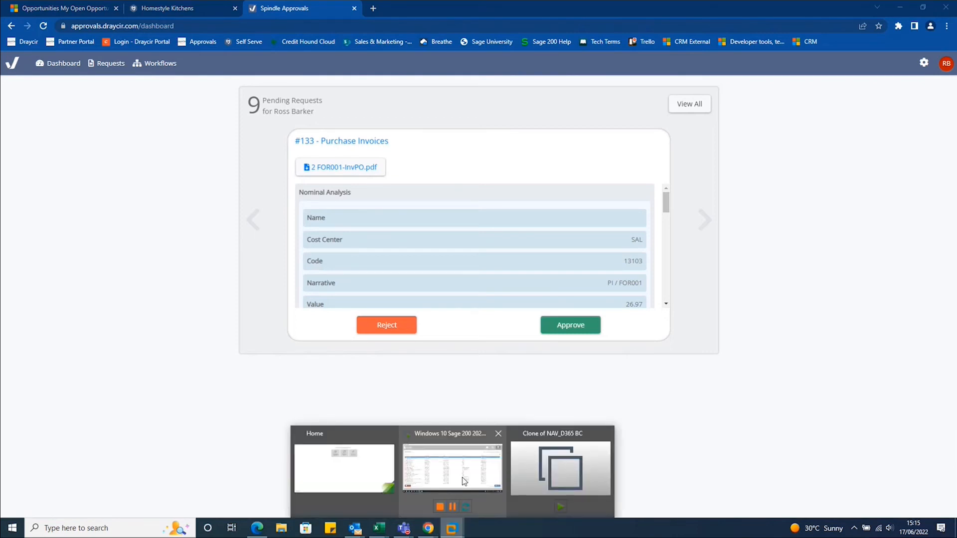
{"action": "left_click", "coordinate": [461, 476]}
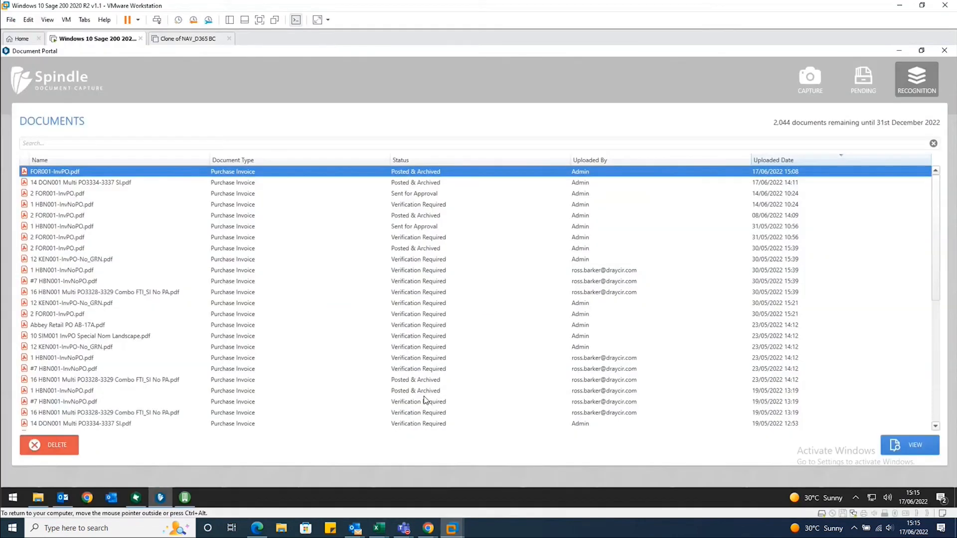
{"action": "left_click", "coordinate": [414, 184]}
{"action": "left_click", "coordinate": [415, 173]}
{"action": "left_click", "coordinate": [418, 183]}
{"action": "left_click", "coordinate": [417, 174]}
Revisit the Spindle Approvals dashboard, and return through the Document Portal to the Purchase Orders List in Sage 200
{"action": "mouse_move", "coordinate": [429, 527]}
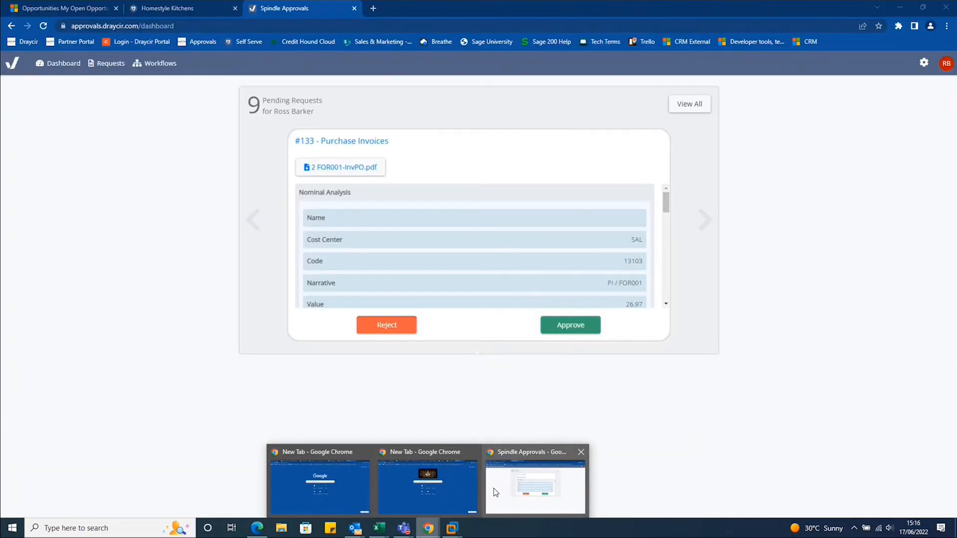
{"action": "left_click", "coordinate": [488, 496]}
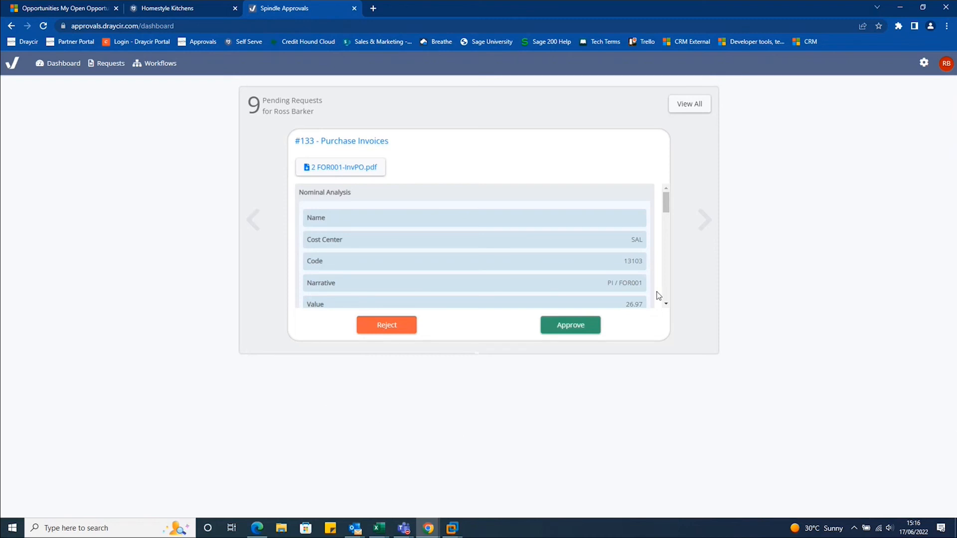
{"action": "left_click", "coordinate": [689, 113]}
{"action": "left_click", "coordinate": [452, 530]}
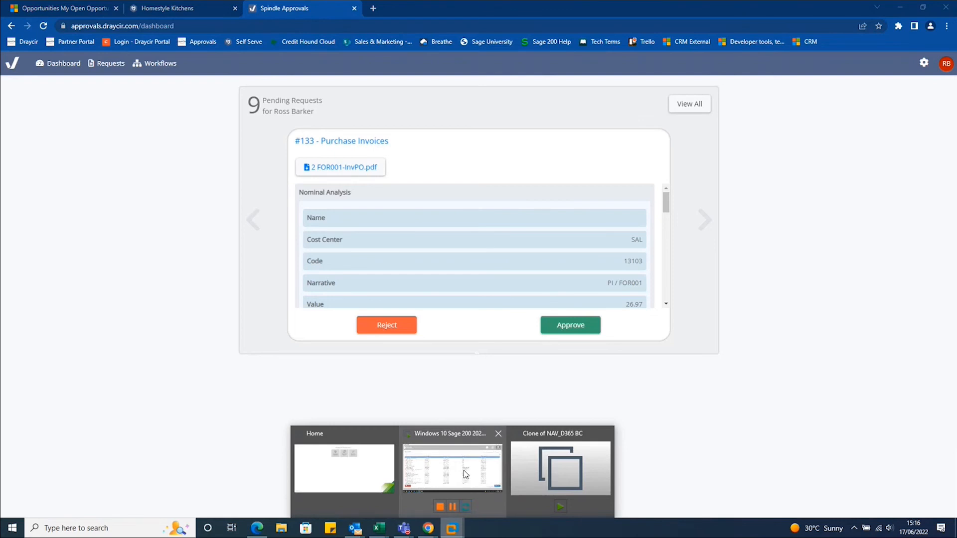
{"action": "left_click", "coordinate": [466, 476]}
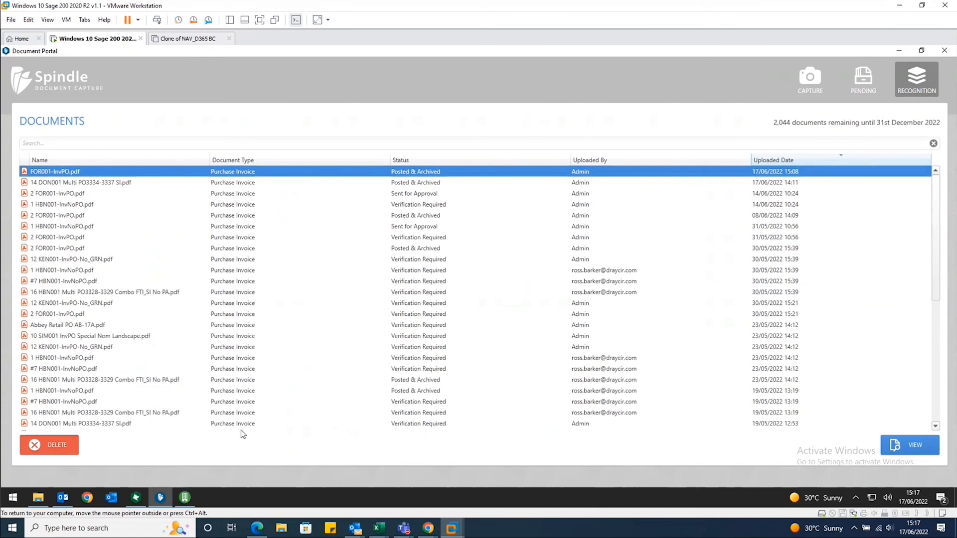
{"action": "left_click", "coordinate": [186, 499]}
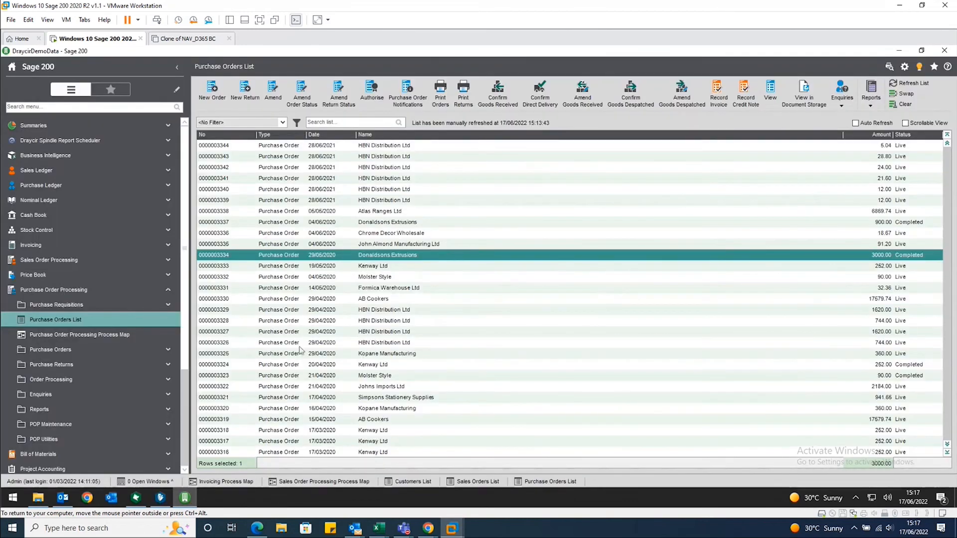